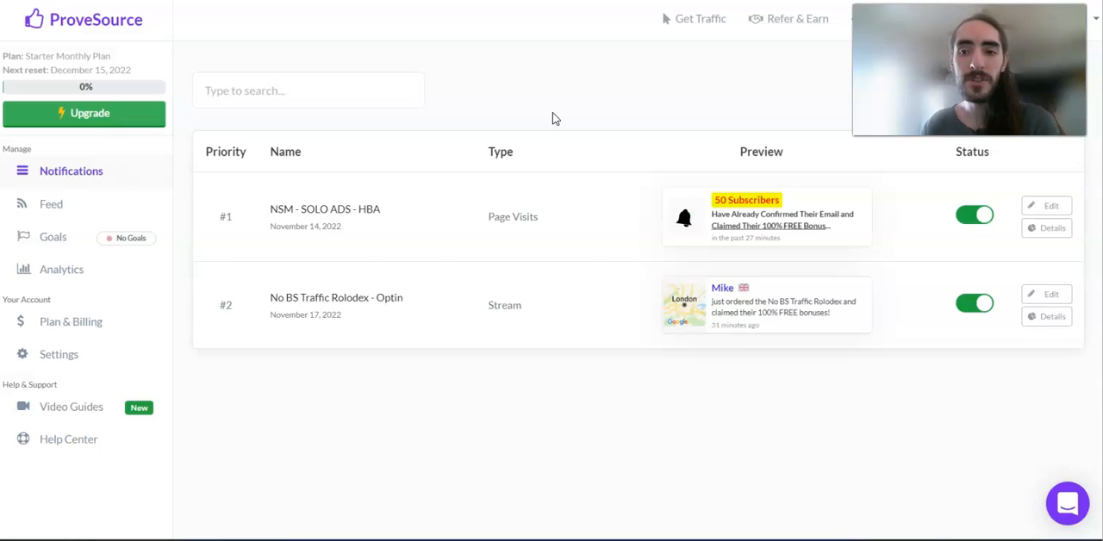
# Step: Open the Javascript Code integration's install instructions and copy the ProveSource snippet
pyautogui.click(467, 94)
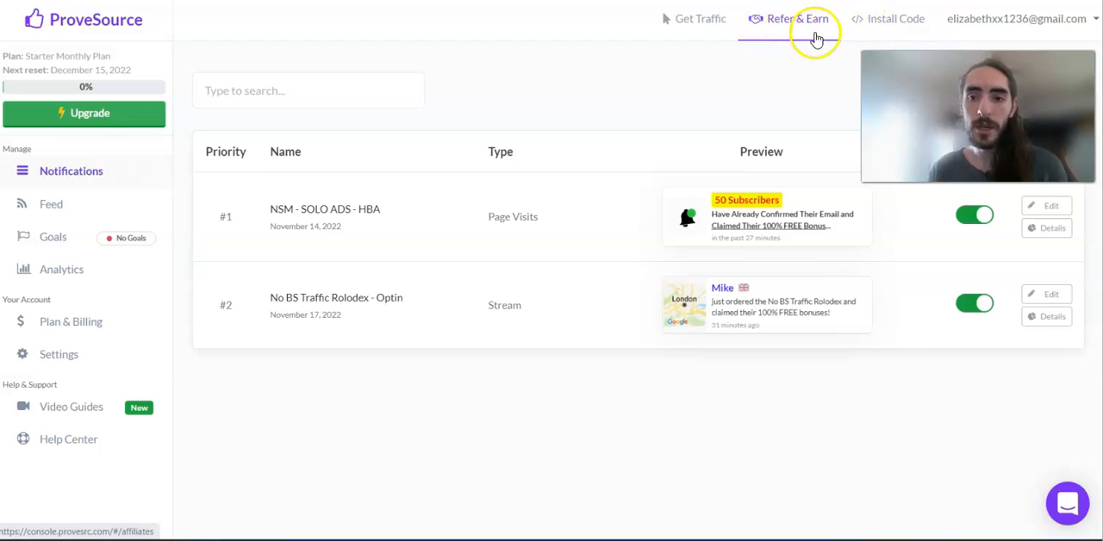
pyautogui.click(892, 30)
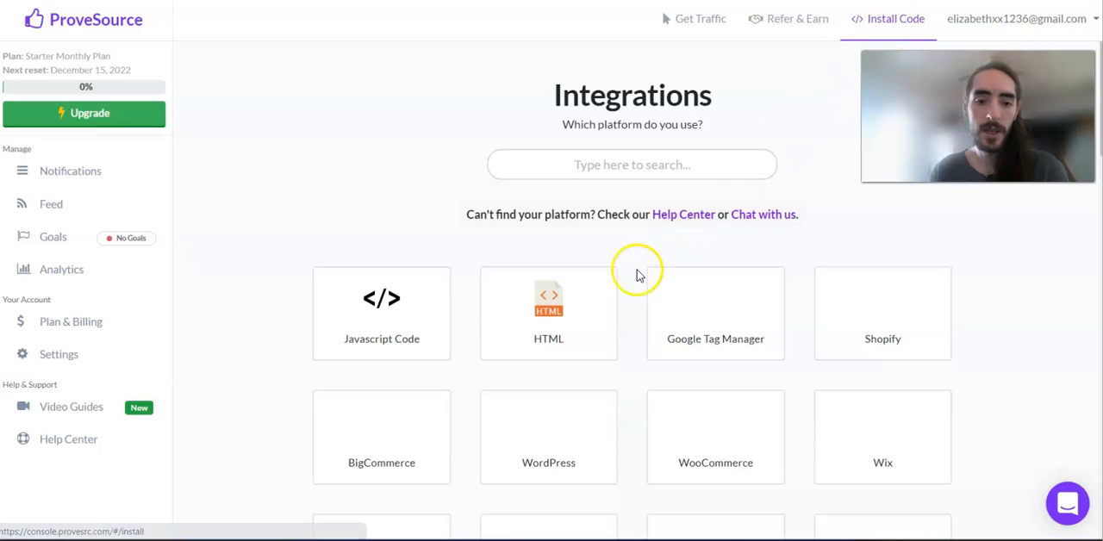
pyautogui.click(392, 319)
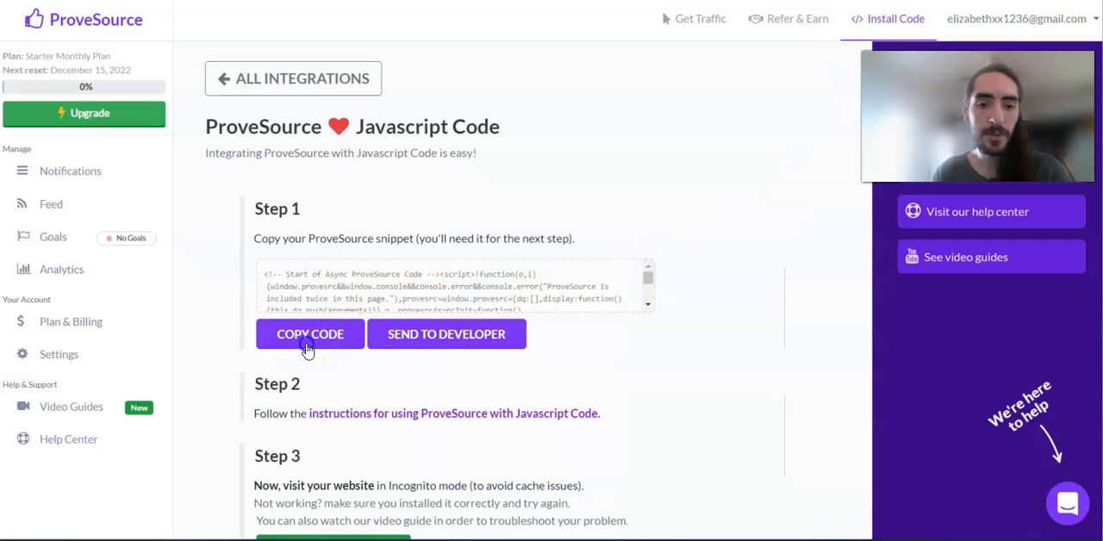
pyautogui.click(307, 340)
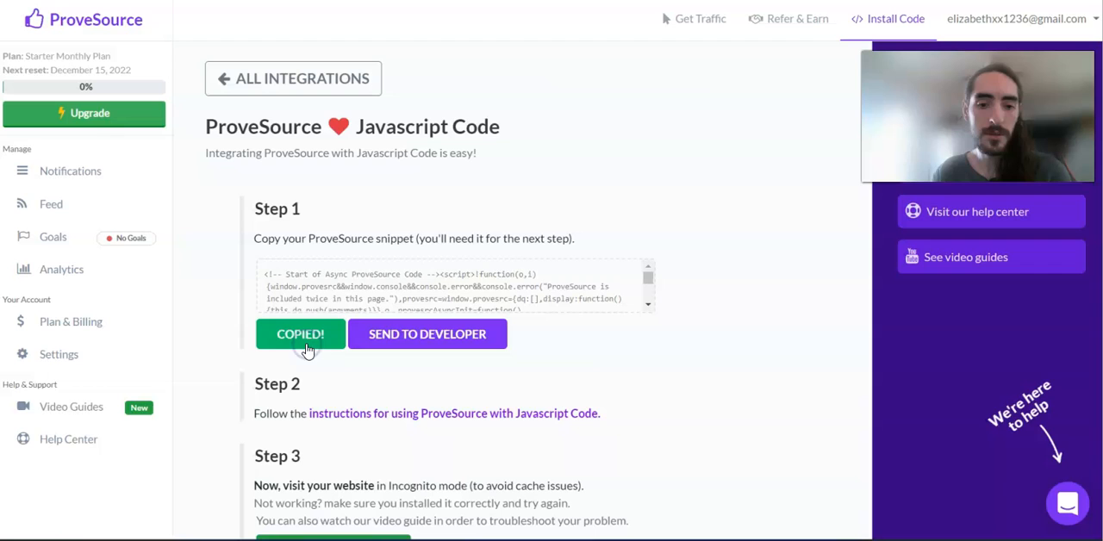
# Step: Switch to the funnel builder and paste the snippet into the current page's Page Head Markup custom code
pyautogui.click(69, 14)
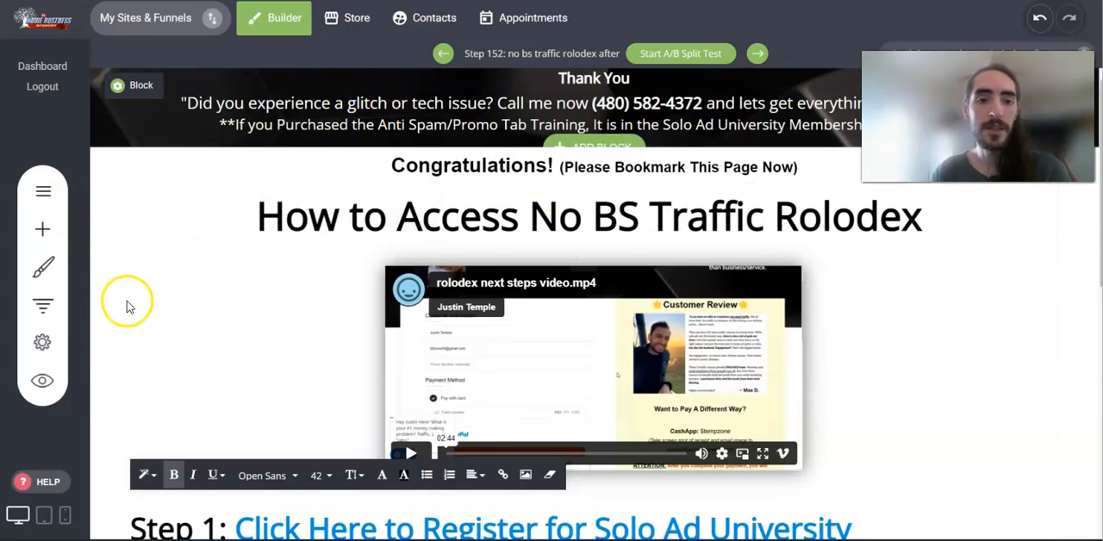
pyautogui.click(42, 343)
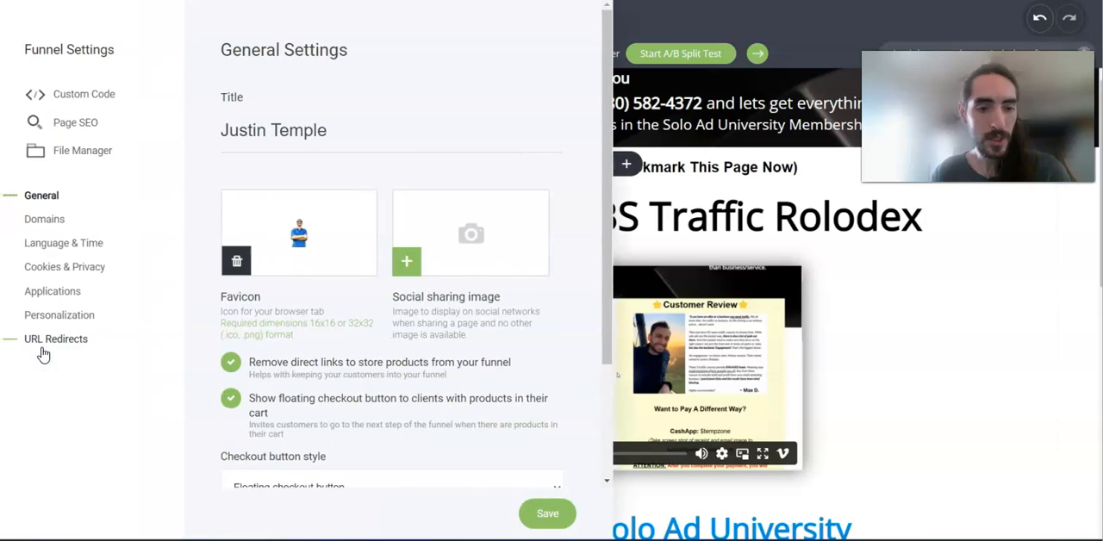
pyautogui.click(70, 97)
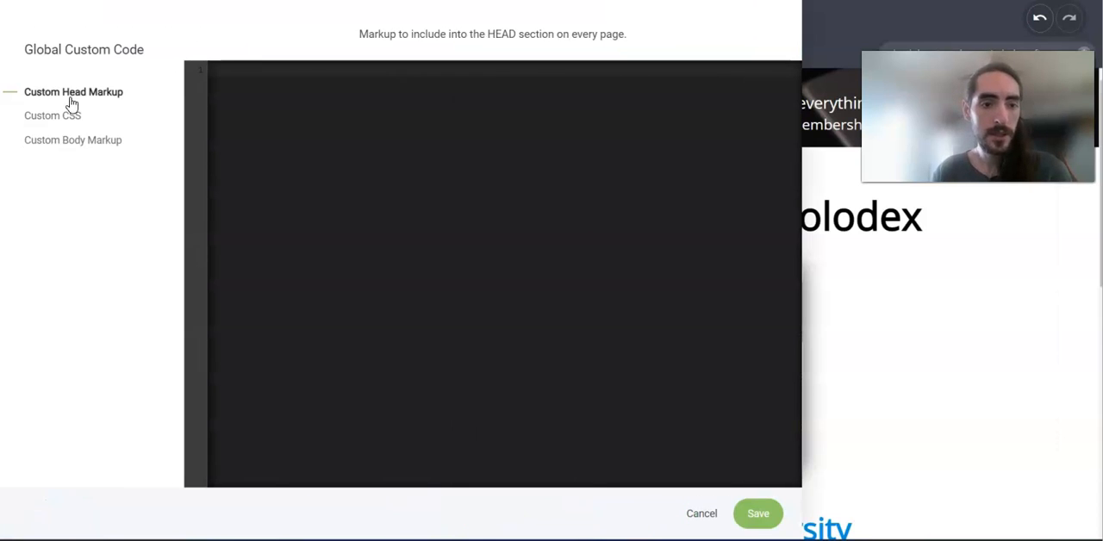
pyautogui.click(71, 255)
pyautogui.click(309, 217)
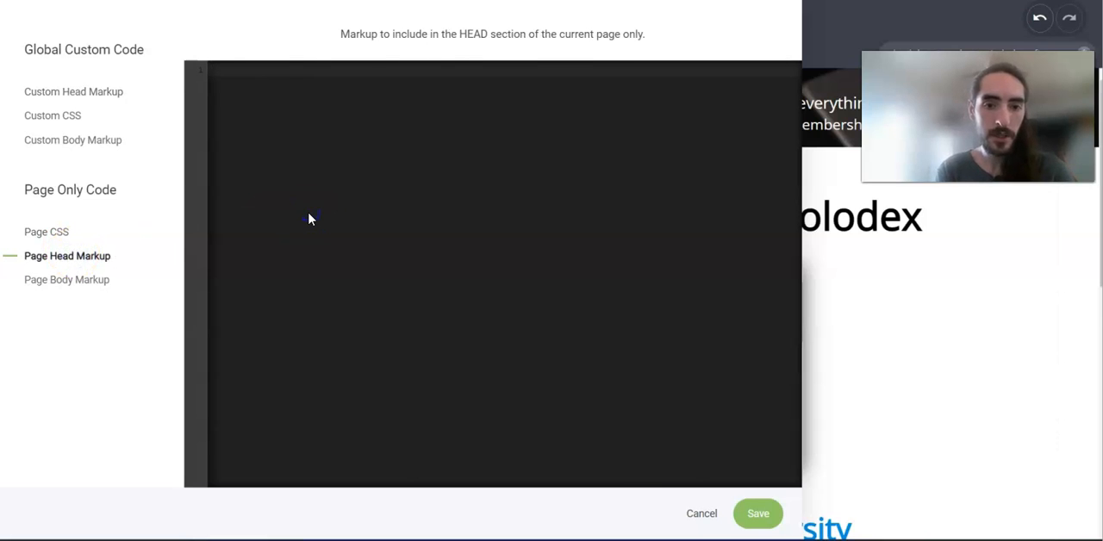
pyautogui.hotkey('ctrl', 'v')
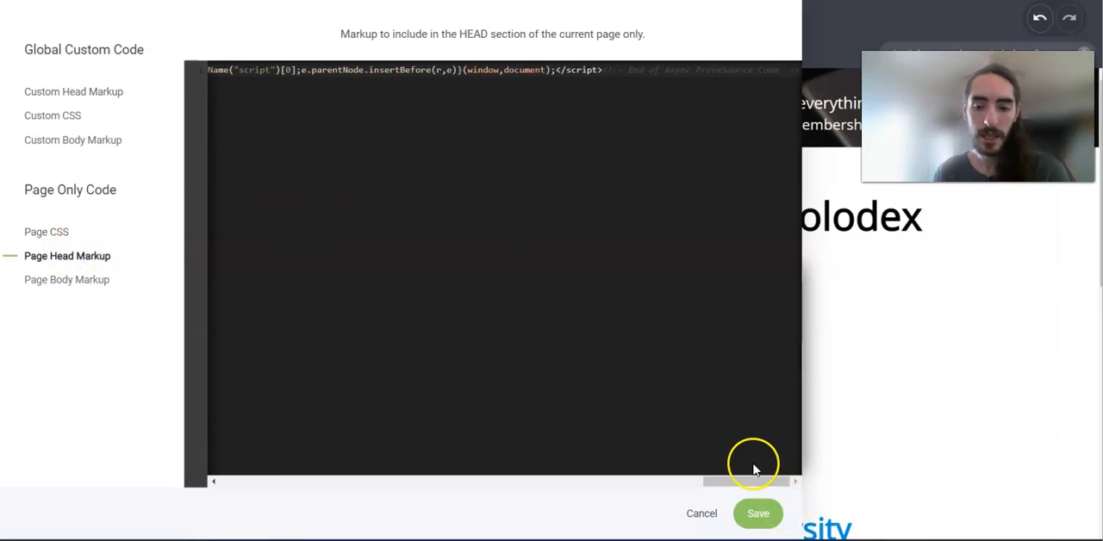
# Step: Undo the pasted snippet and close the custom code editor without saving
pyautogui.hotkey('ctrl', 'z')
pyautogui.click(701, 517)
pyautogui.click(523, 287)
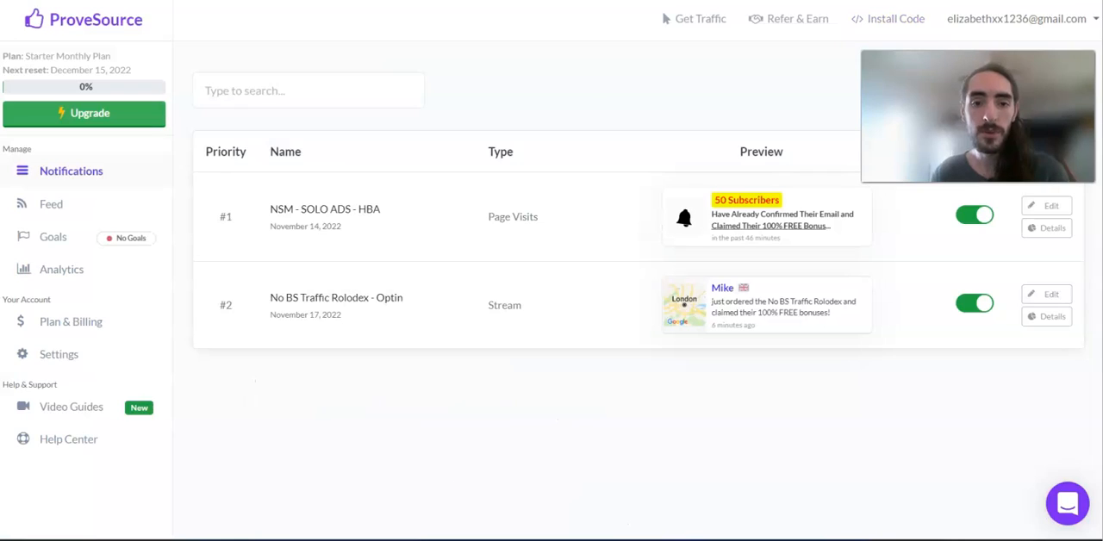
# Step: Return to ProveSource, open the No BS Traffic Rolodex - Optin notification for editing, and advance from its Track settings to Display
pyautogui.click(571, 93)
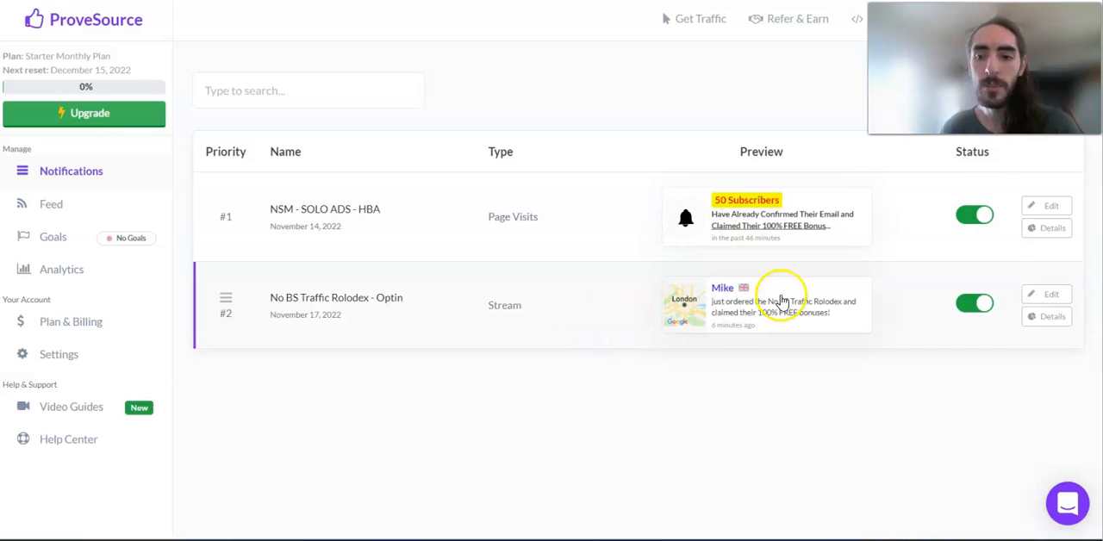
pyautogui.click(1035, 302)
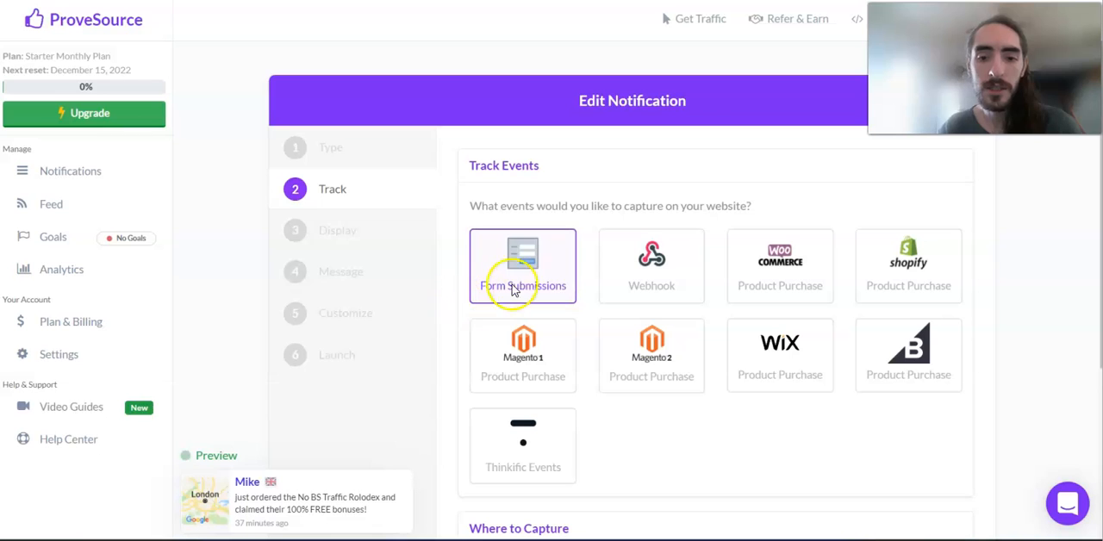
pyautogui.scroll(-3, 518, 287)
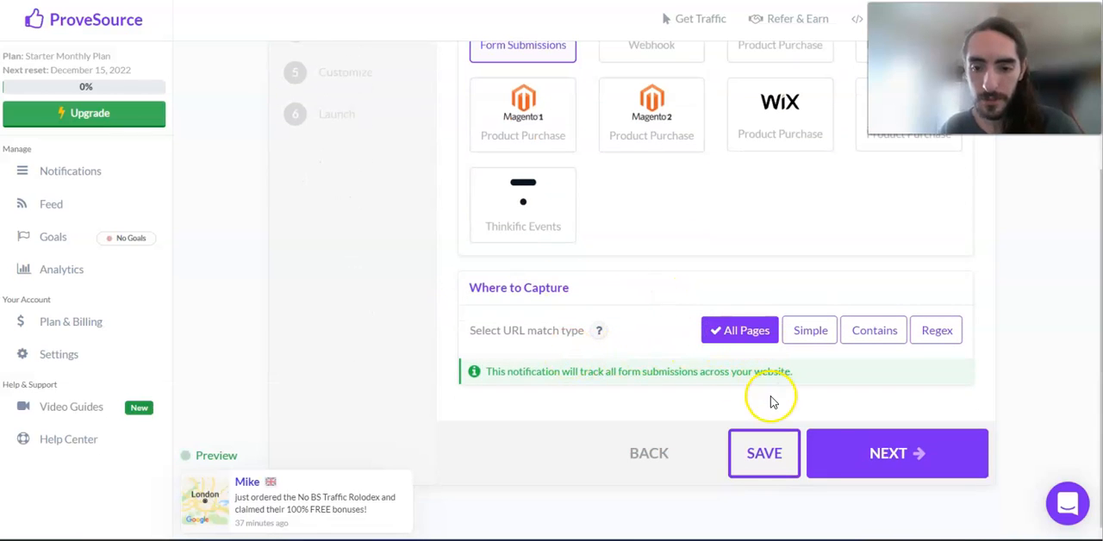
pyautogui.click(852, 473)
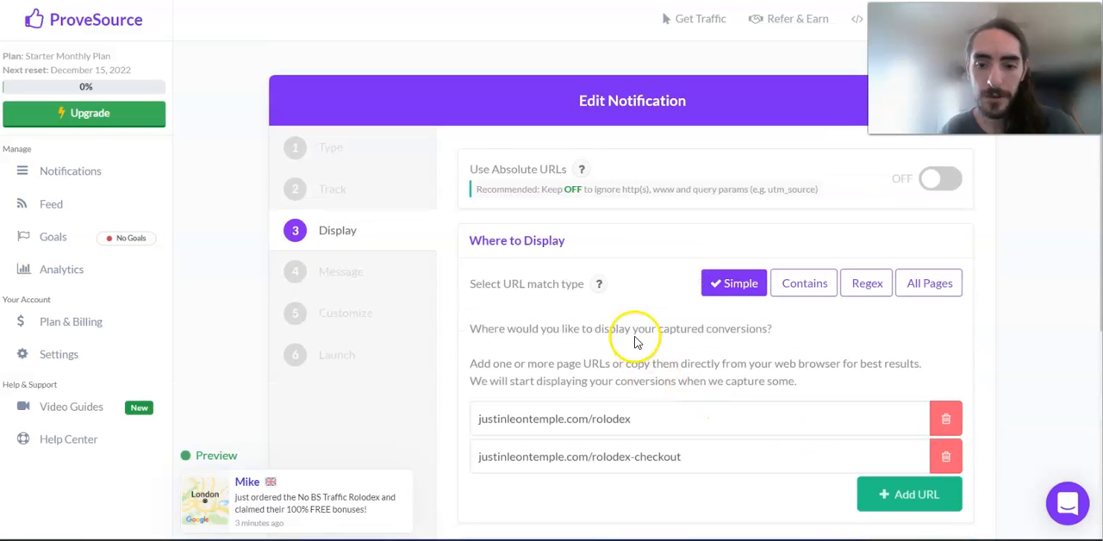
# Step: Review the notification's Where to Display URLs and look up the rolodex page in a new browser tab
pyautogui.scroll(-1, 635, 342)
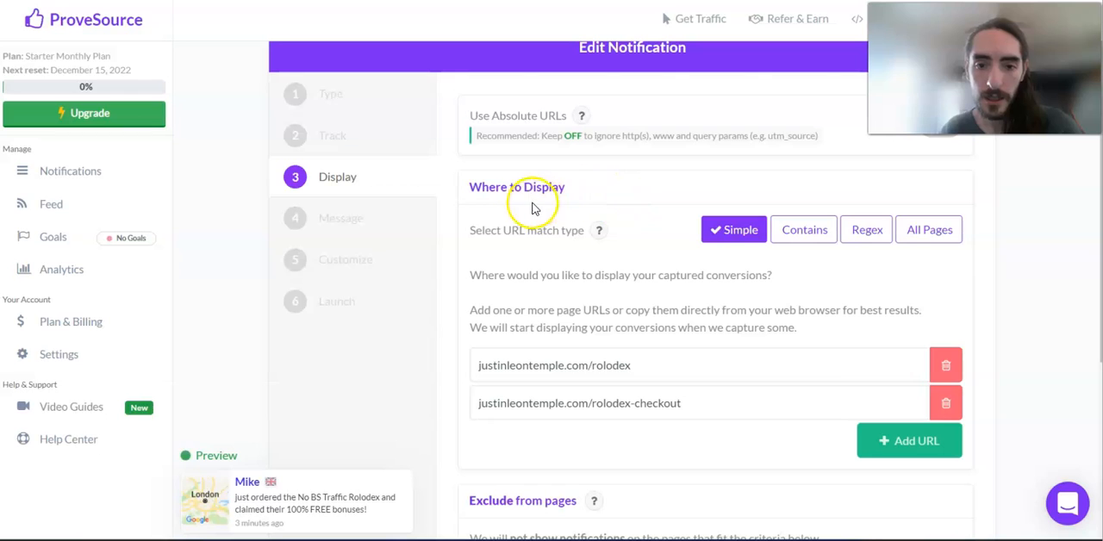
pyautogui.scroll(-2, 635, 274)
pyautogui.click(612, 284)
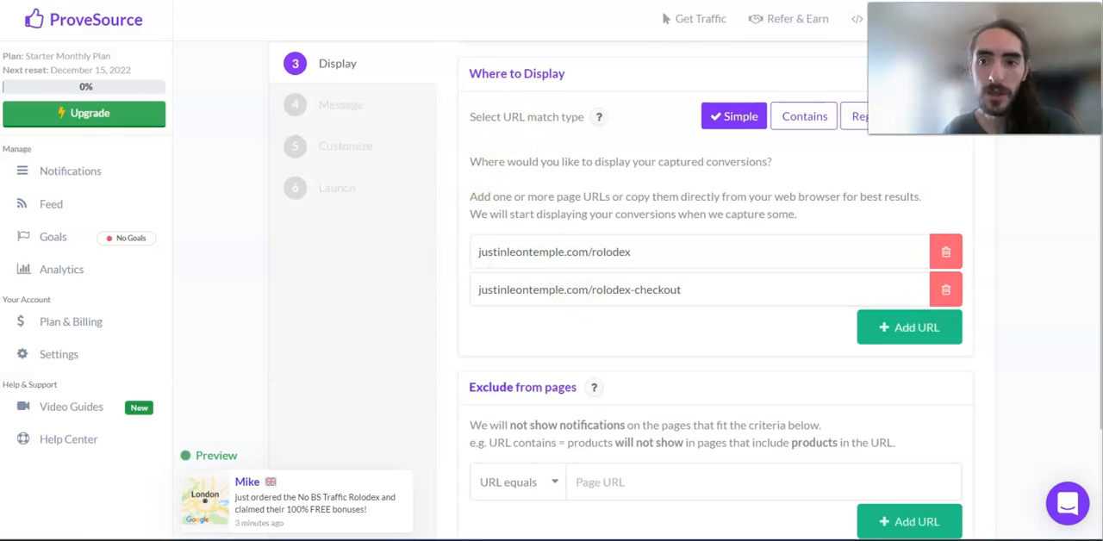
pyautogui.tripleClick(577, 250)
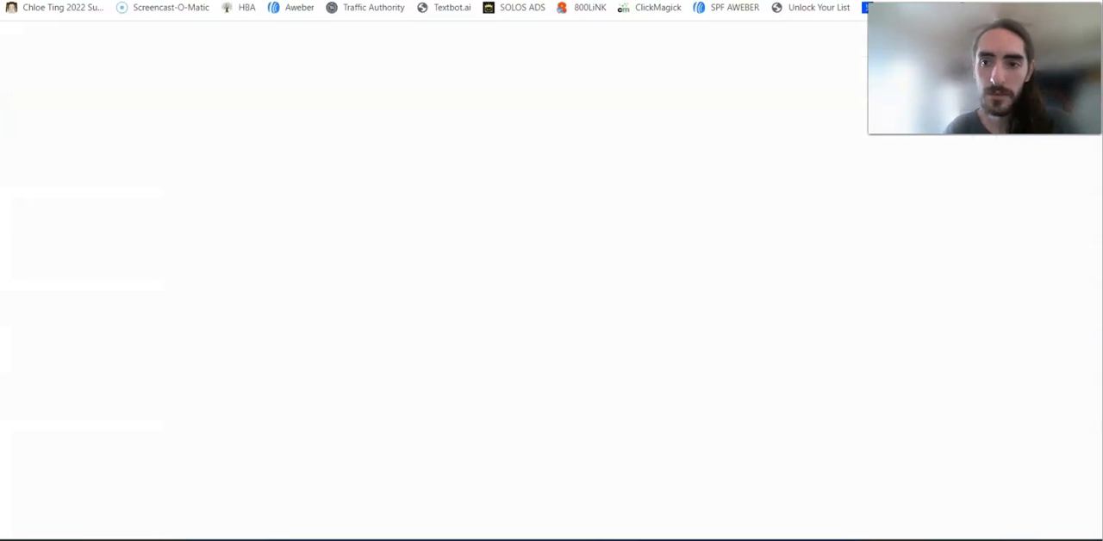
pyautogui.hotkey('ctrl', 'l')
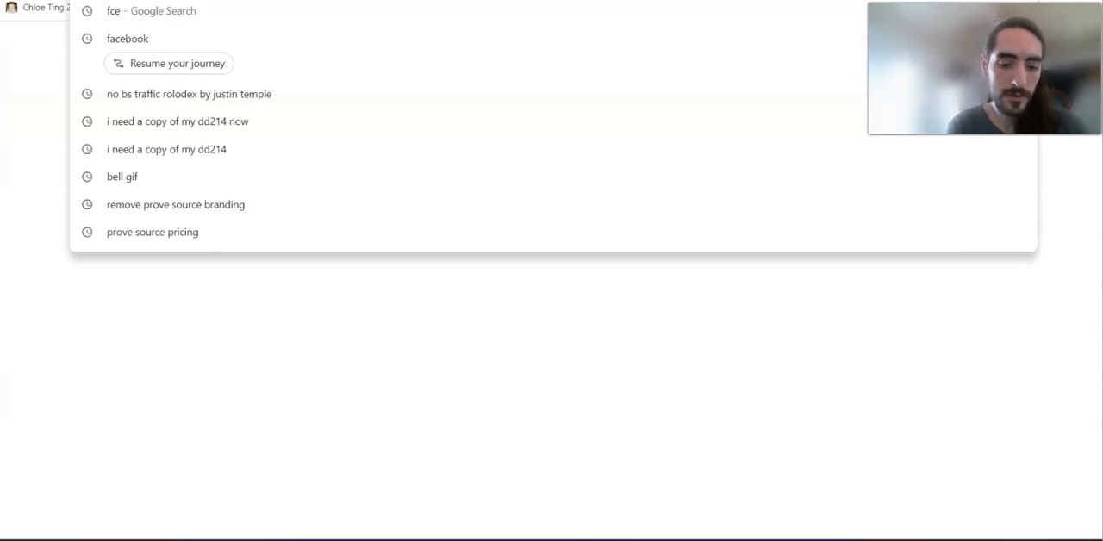
pyautogui.write('rolodex')
pyautogui.press('Escape')
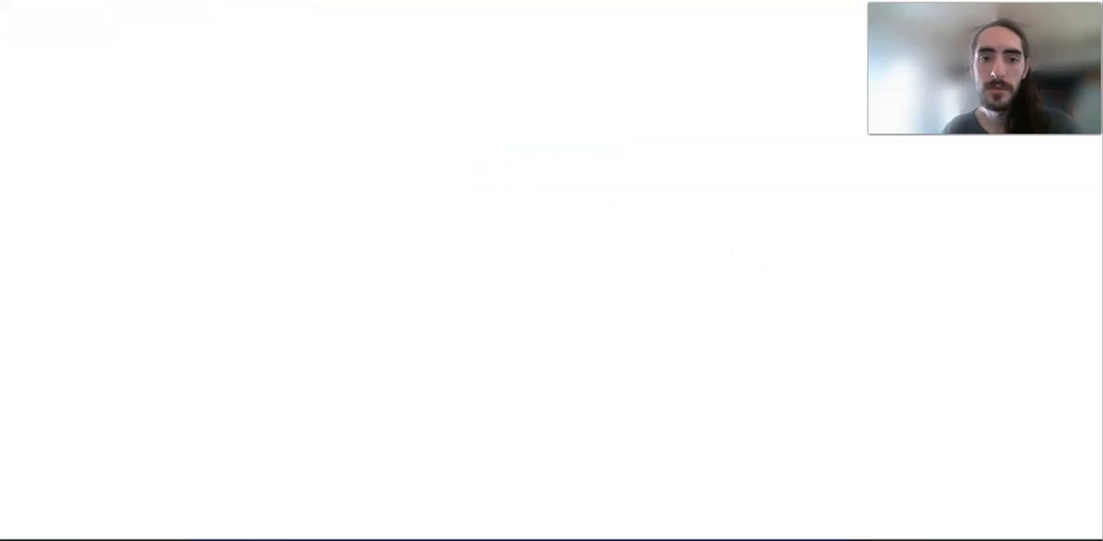
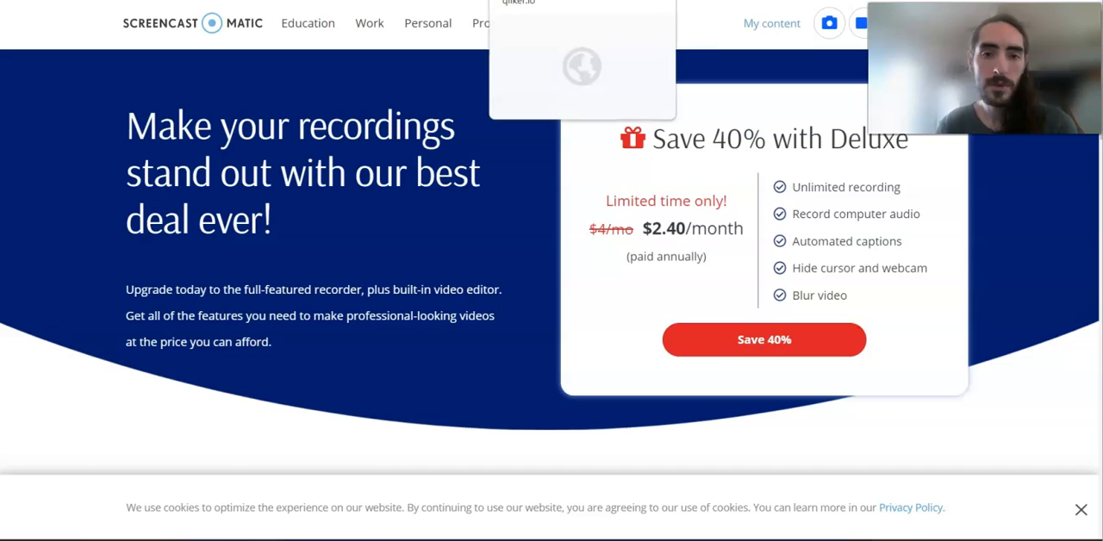
# Step: Return to the ProveSource notification editor and advance from the Display settings to Message
pyautogui.click(382, 0)
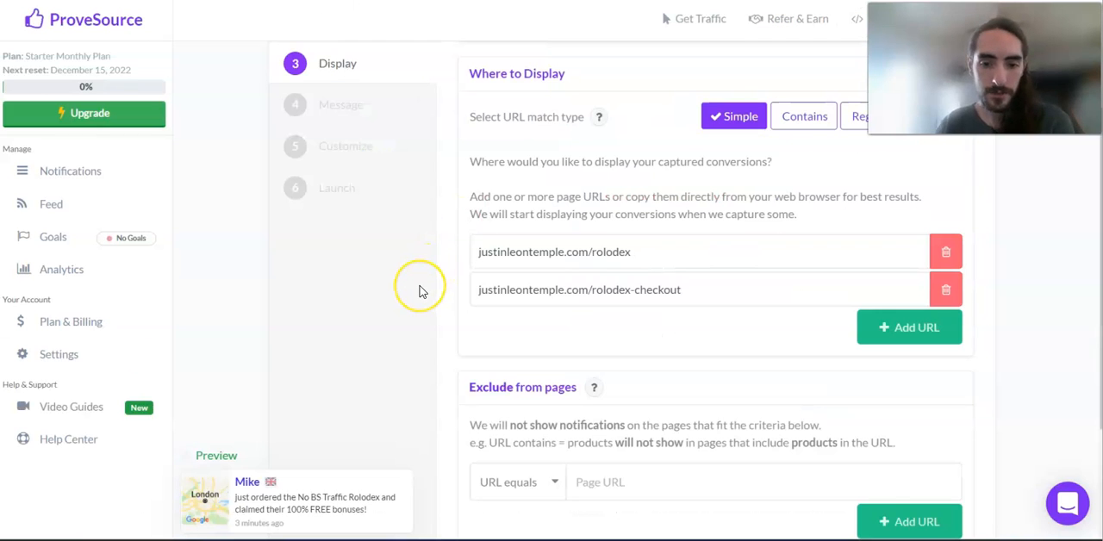
pyautogui.scroll(-2, 420, 291)
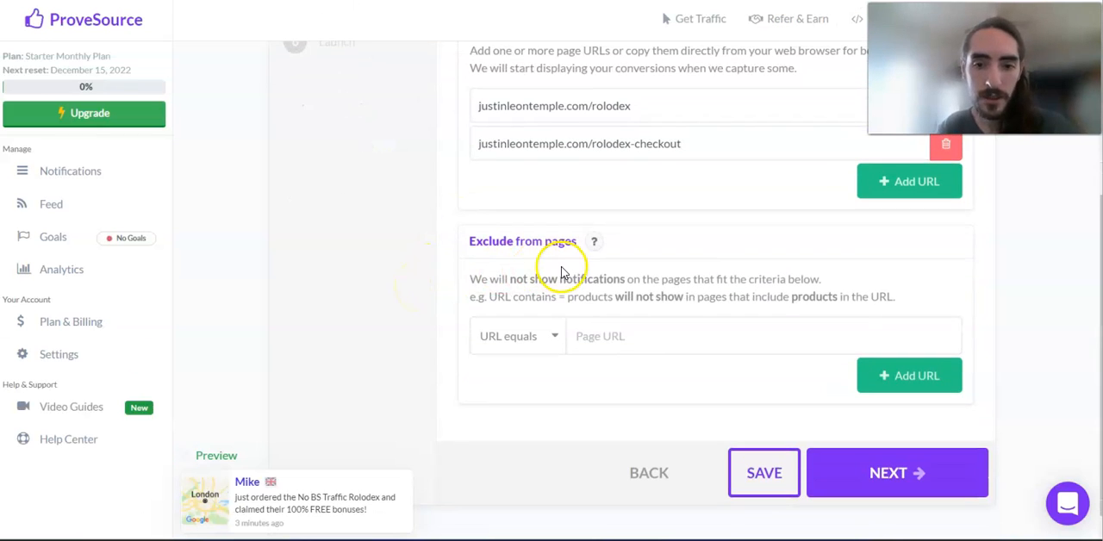
pyautogui.click(854, 487)
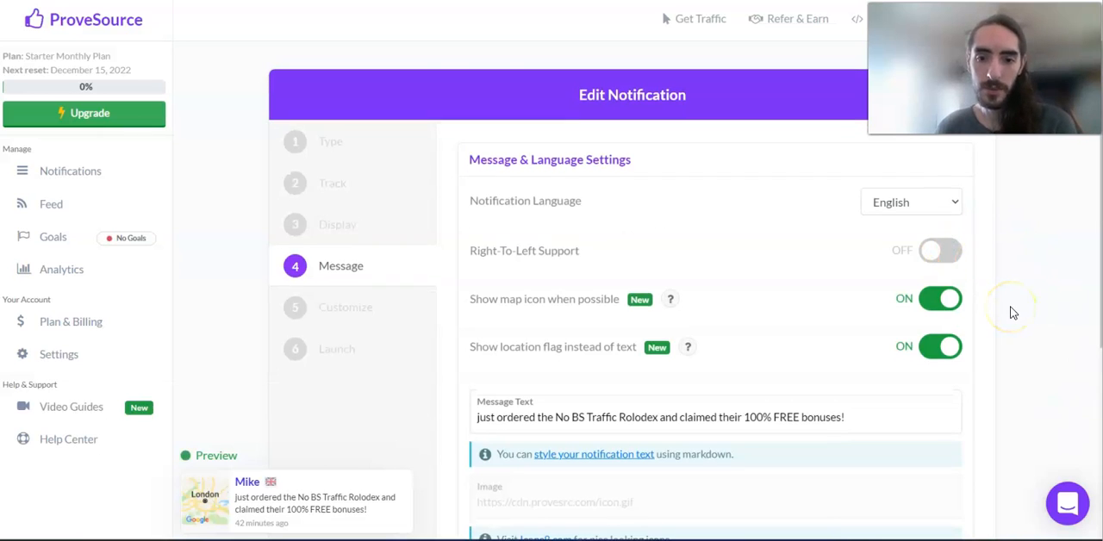
# Step: Try out the Right-To-Left Support, map icon and location flag options, restoring each one to its original state
pyautogui.scroll(-1, 1014, 313)
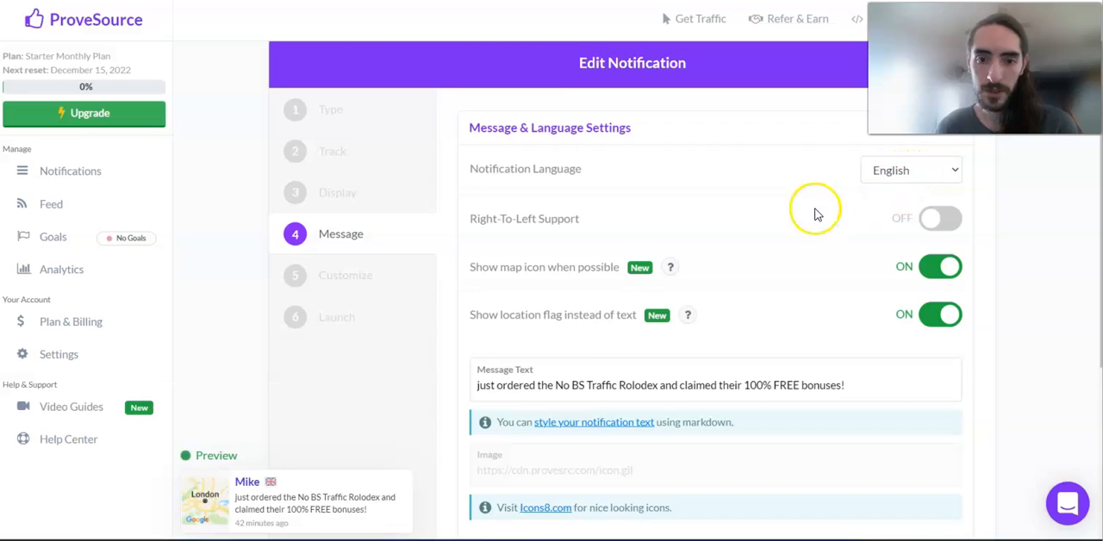
pyautogui.click(932, 221)
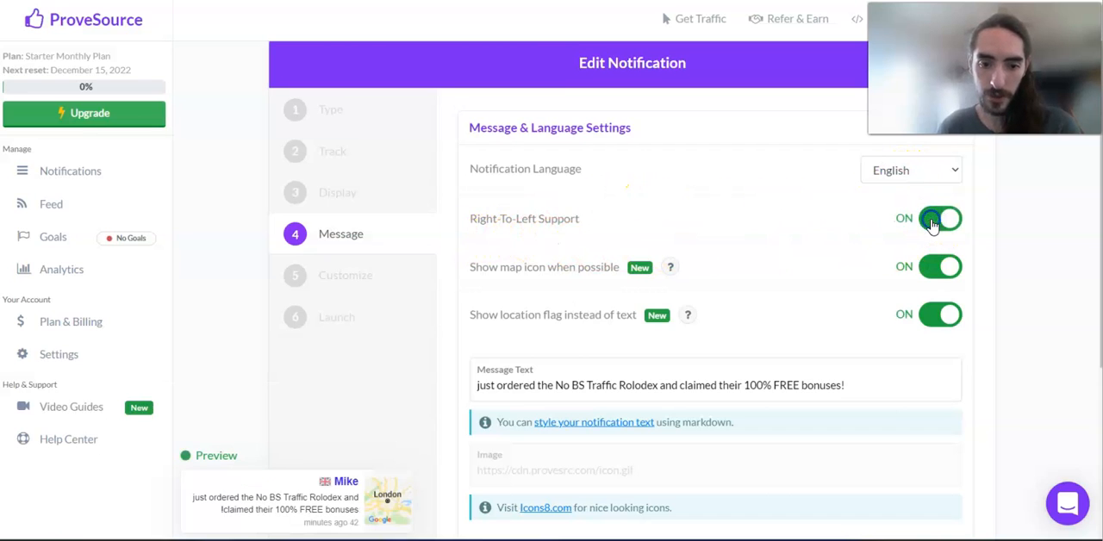
pyautogui.click(932, 222)
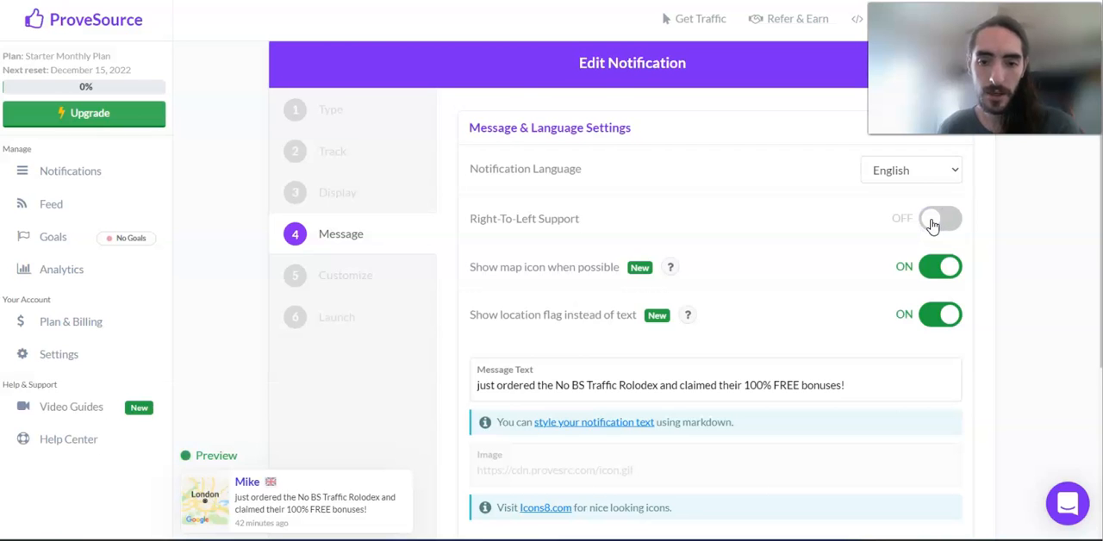
pyautogui.scroll(-1, 932, 225)
pyautogui.click(941, 222)
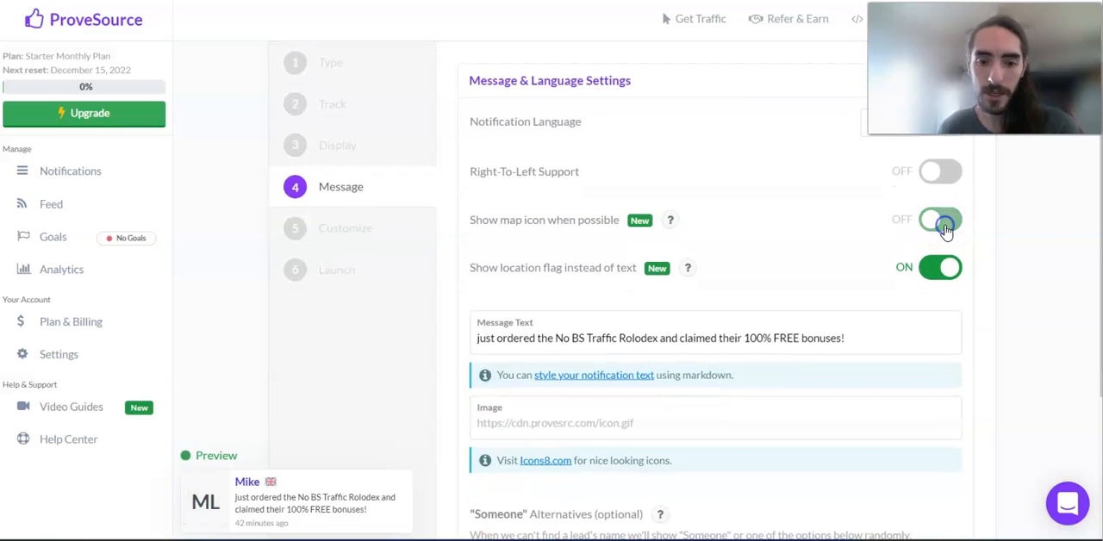
pyautogui.click(946, 226)
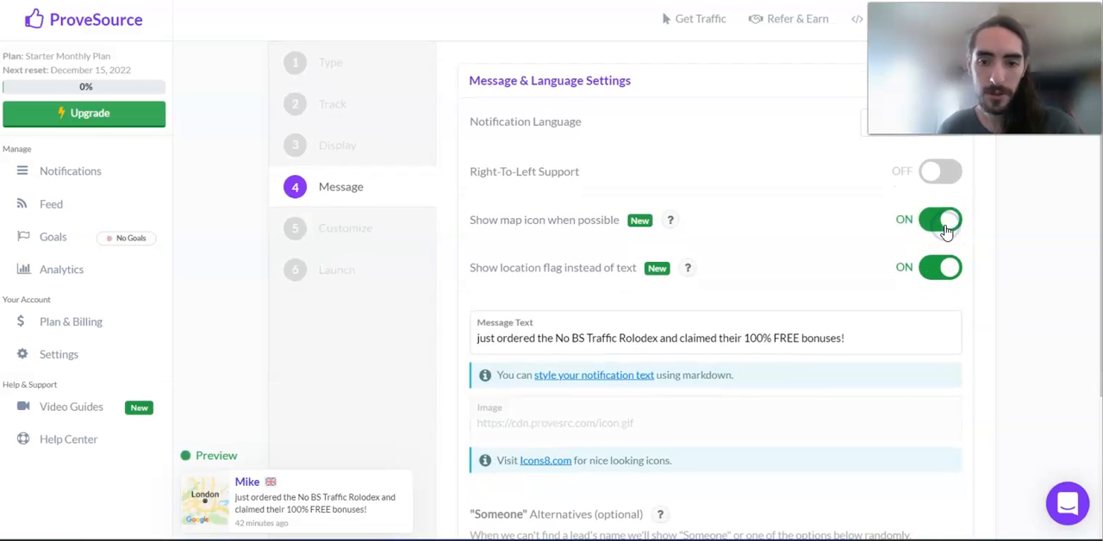
pyautogui.click(941, 269)
pyautogui.click(940, 269)
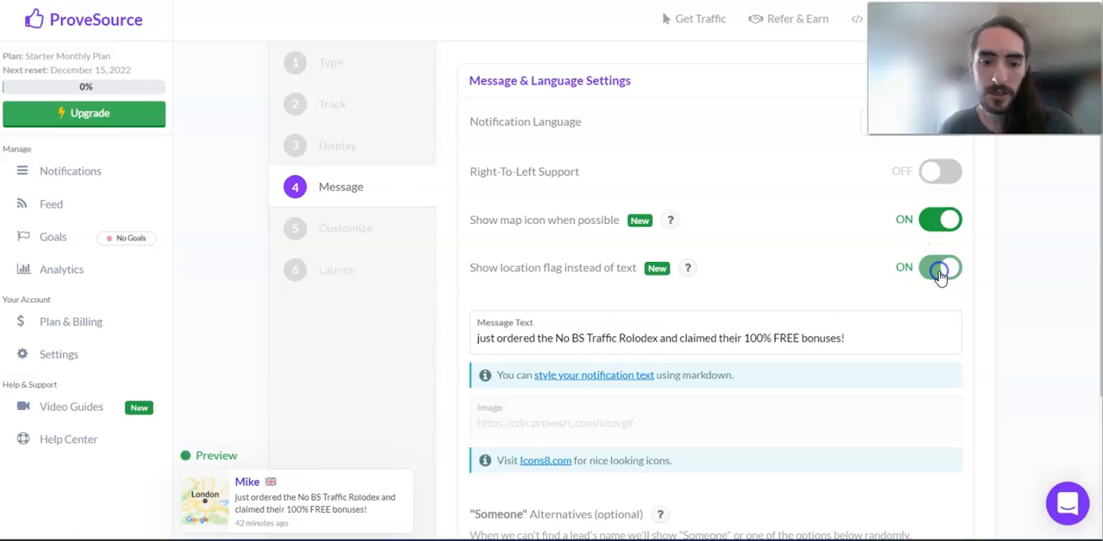
# Step: Select the notification's entire Message Text to review its wording
pyautogui.scroll(-3, 940, 274)
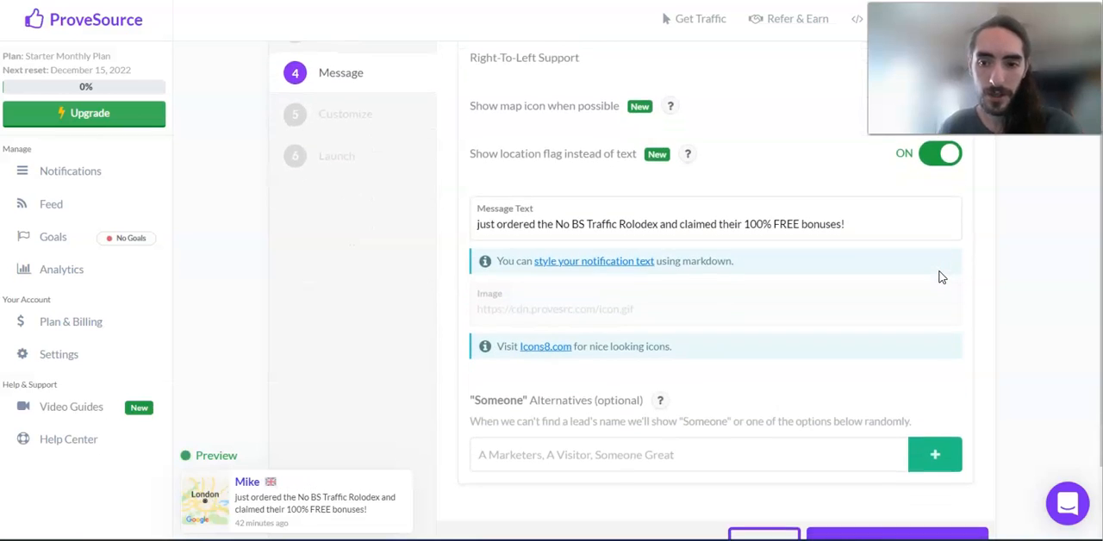
pyautogui.click(709, 183)
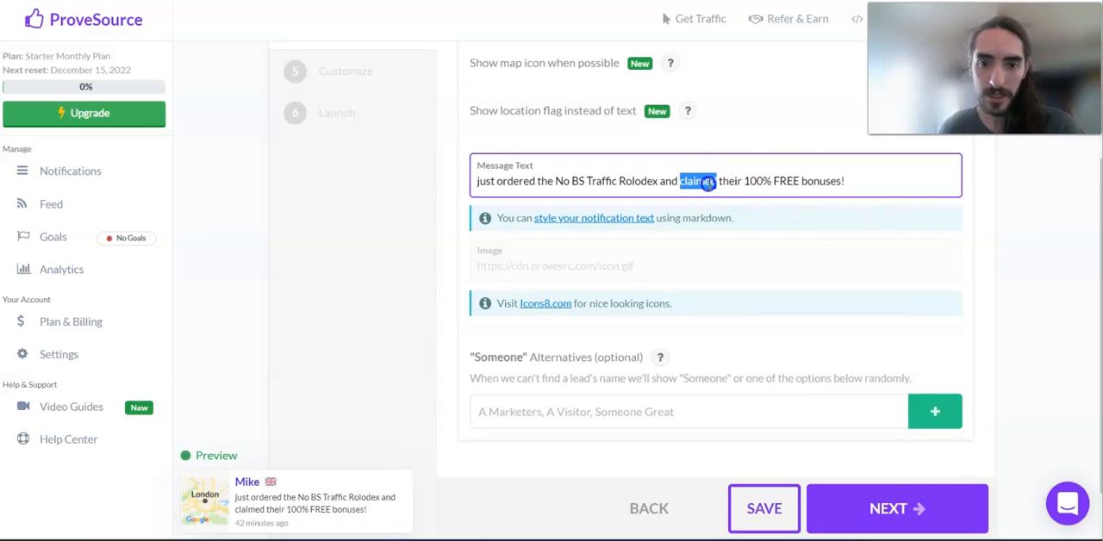
pyautogui.tripleClick(709, 182)
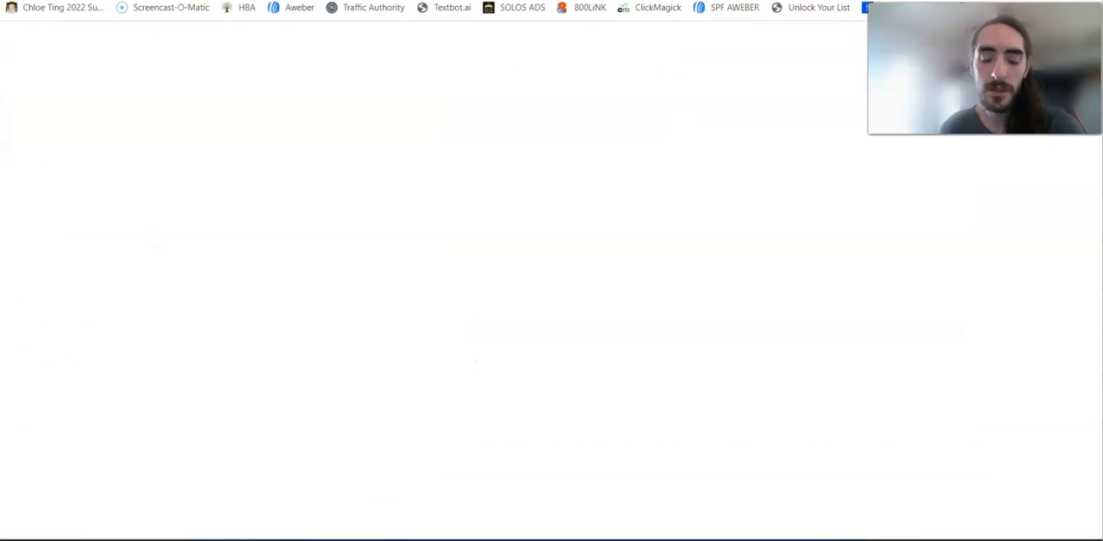
# Step: Search Google for "notification gif" in a new browser tab
pyautogui.hotkey('ctrl', 'l')
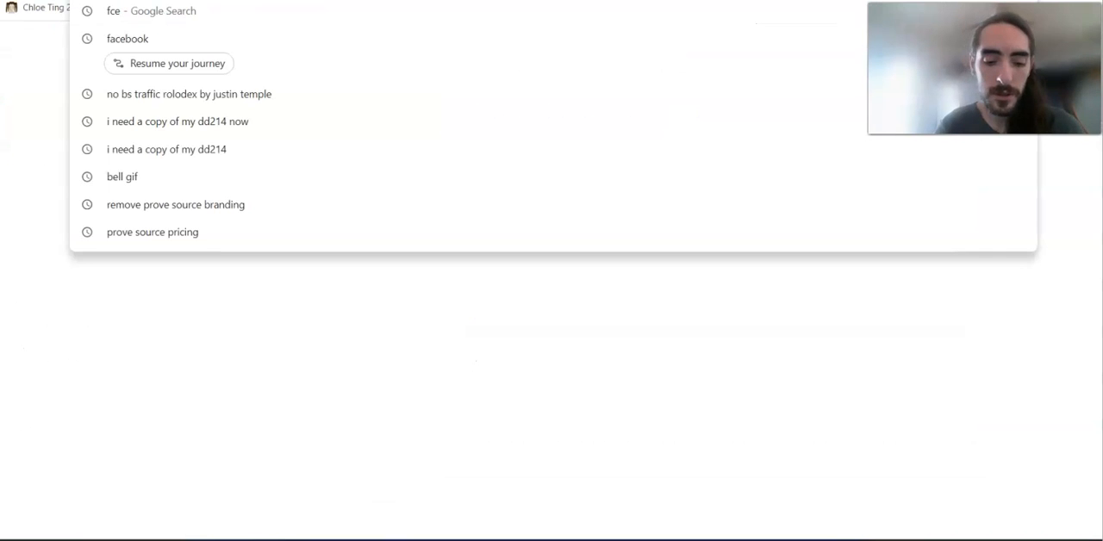
pyautogui.write('notif')
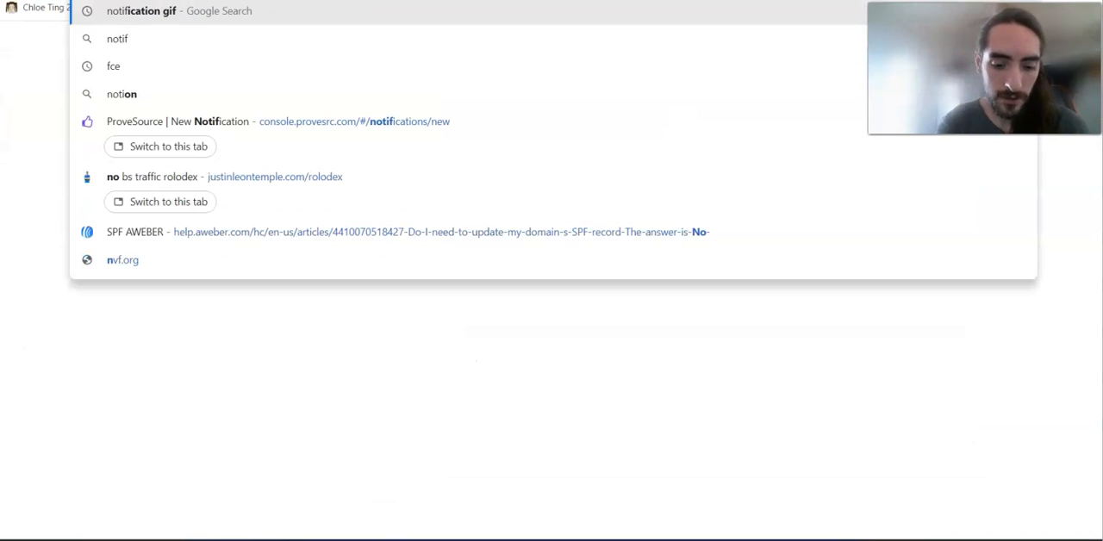
pyautogui.write('ica')
pyautogui.press('BackSpace')
pyautogui.write('cation g')
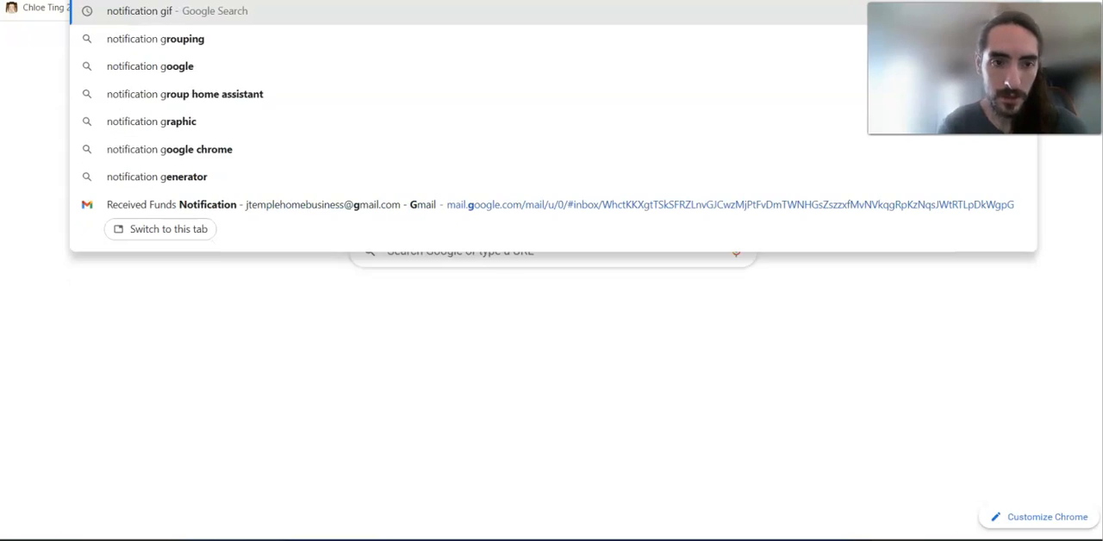
pyautogui.press('Escape')
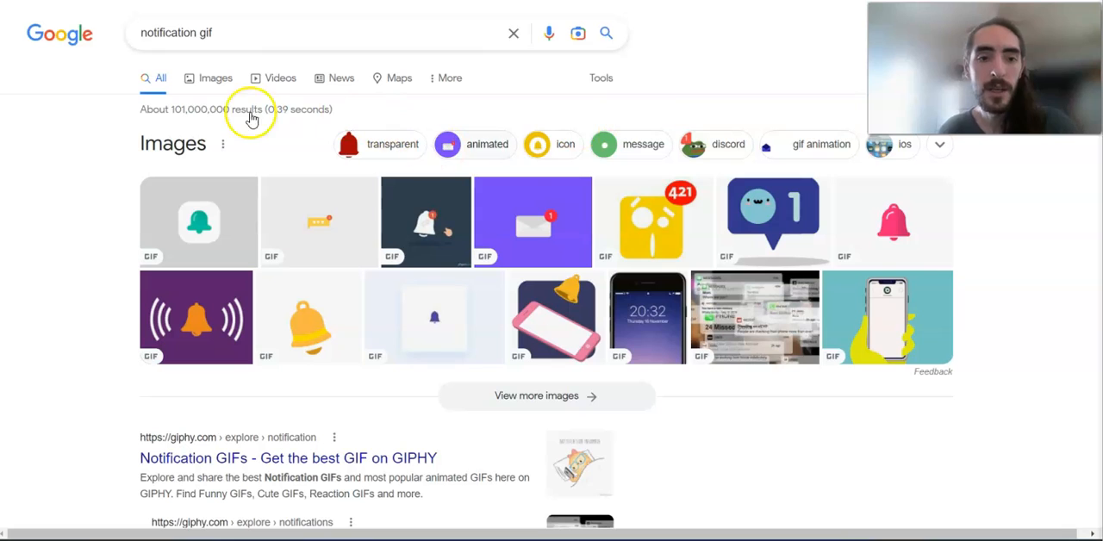
# Step: Open the golden Bell Notification Gif Animation from Muzli Search in the image results and copy its image address
pyautogui.click(216, 82)
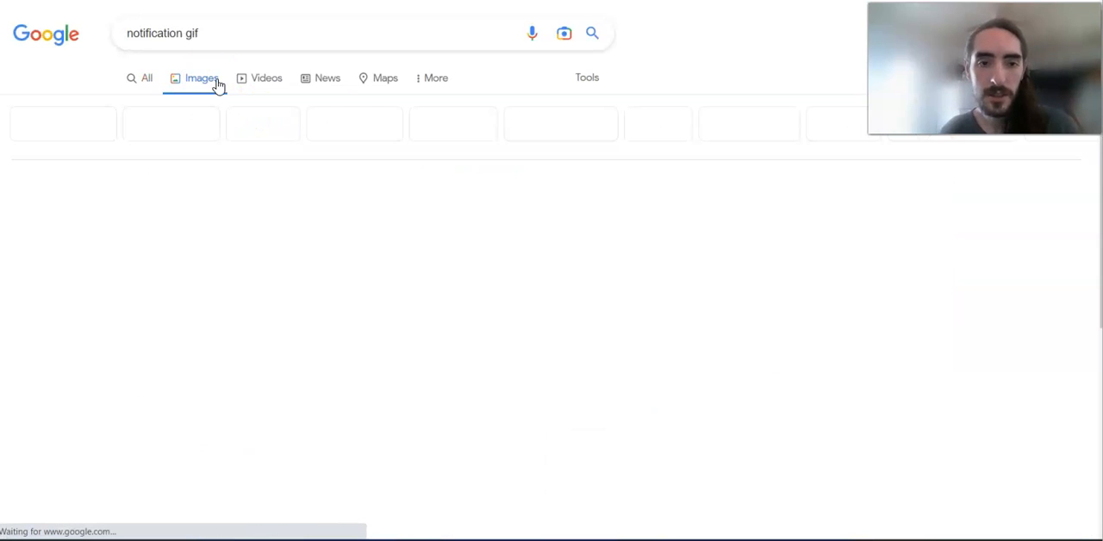
pyautogui.scroll(-3, 450, 297)
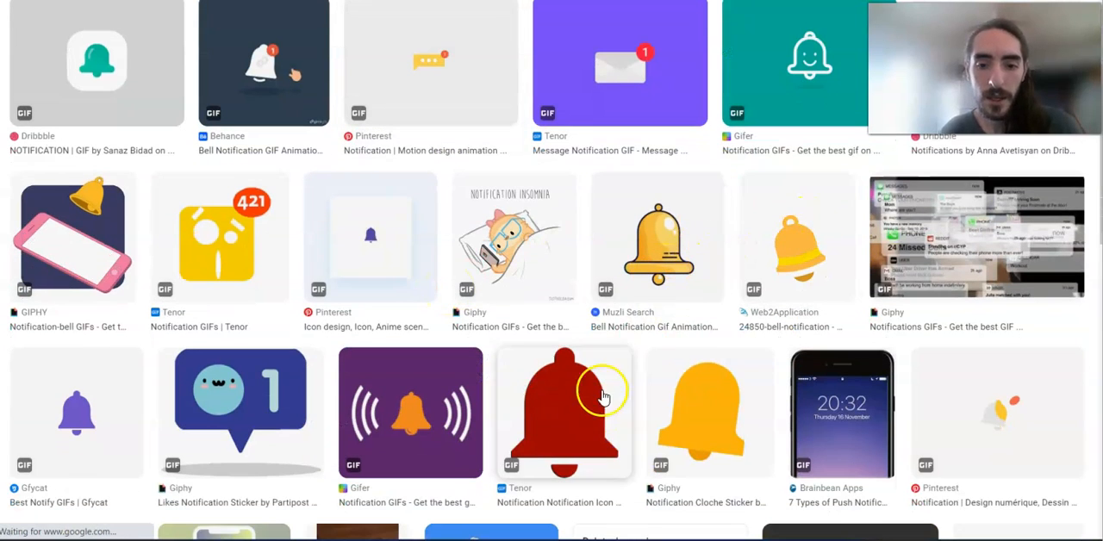
pyautogui.click(655, 272)
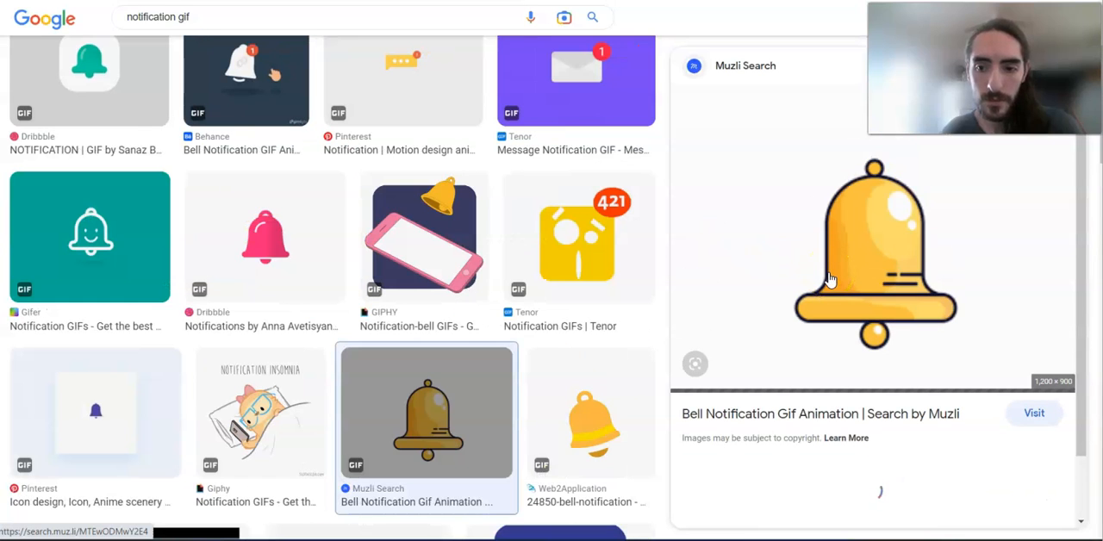
pyautogui.click(859, 245)
pyautogui.click(860, 245)
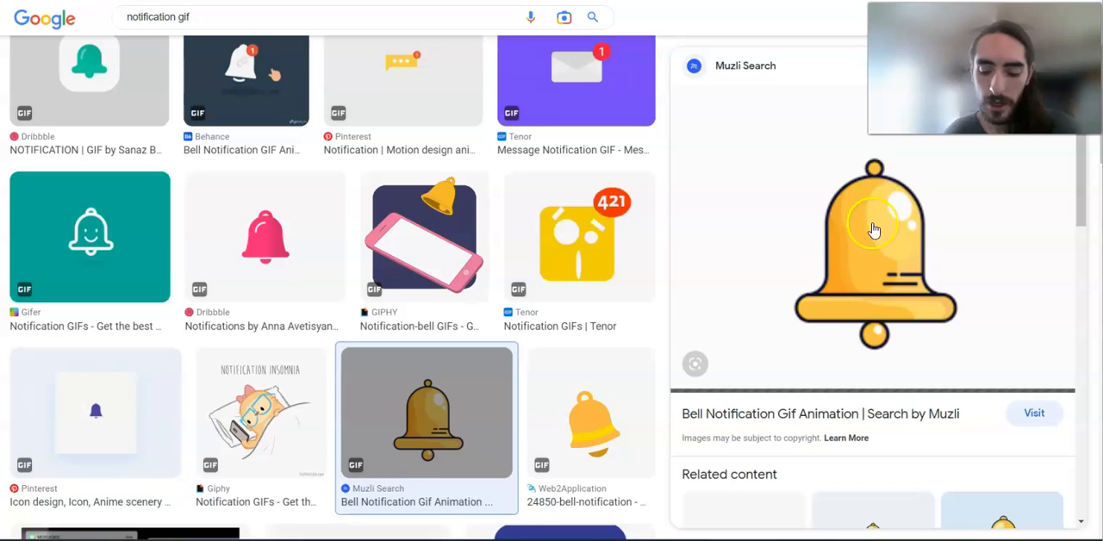
pyautogui.click(872, 225)
pyautogui.rightClick(893, 219)
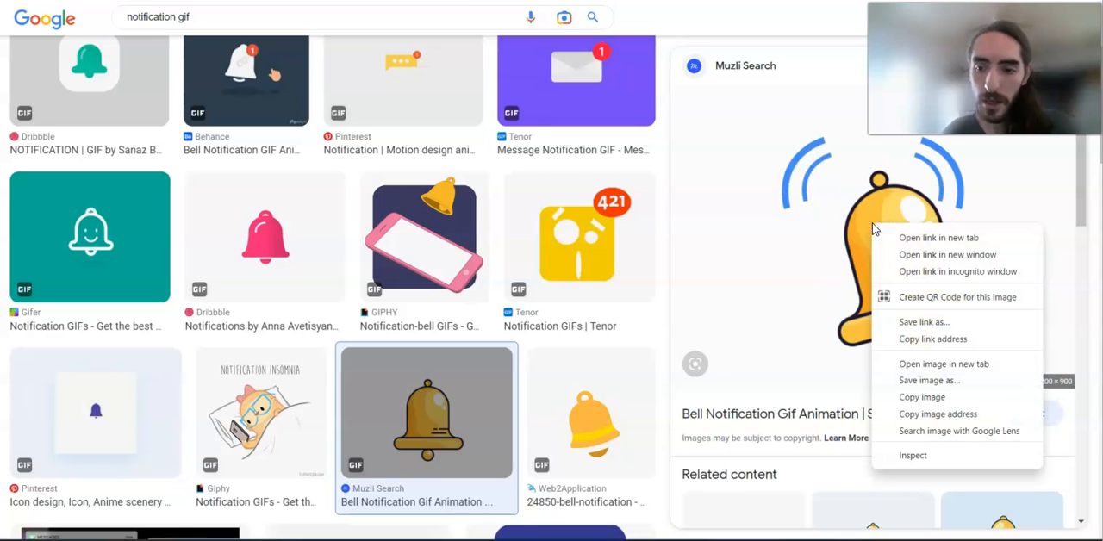
pyautogui.click(922, 410)
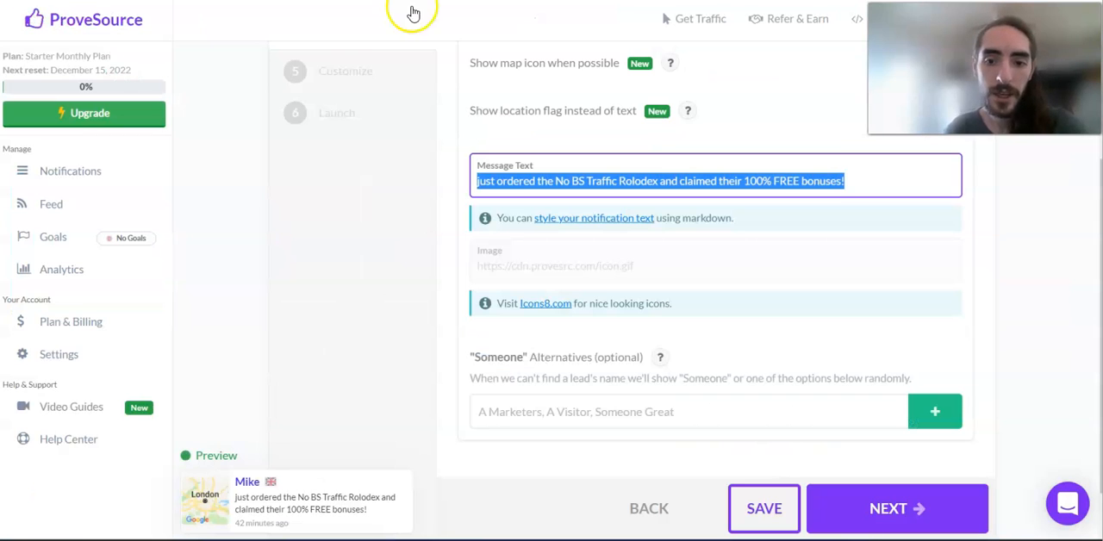
# Step: Try the notification's Image field in ProveSource, recheck the bell GIF's image options in the search results, and return to the editor
pyautogui.click(564, 266)
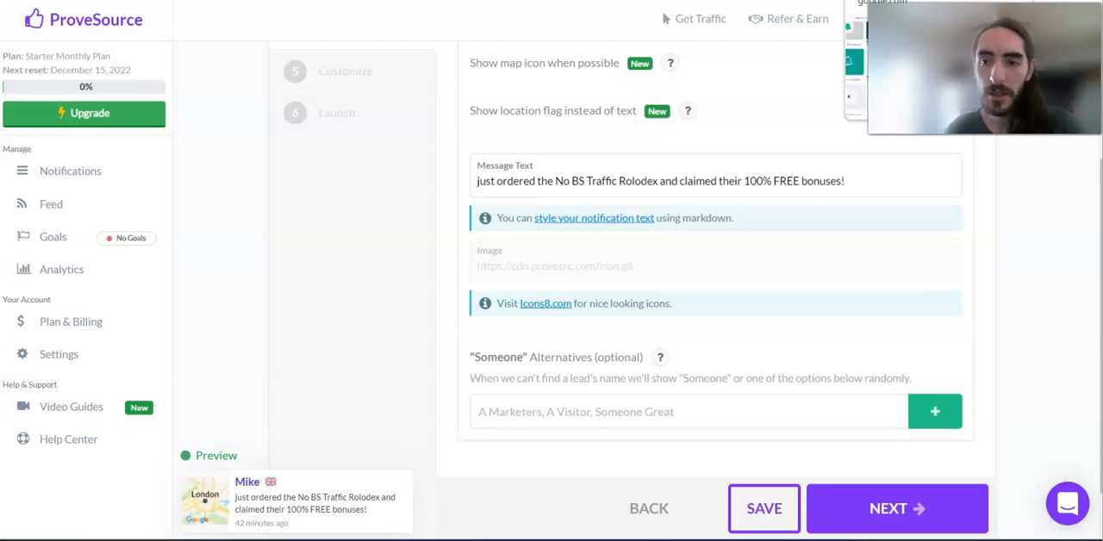
pyautogui.click(888, 2)
pyautogui.rightClick(834, 211)
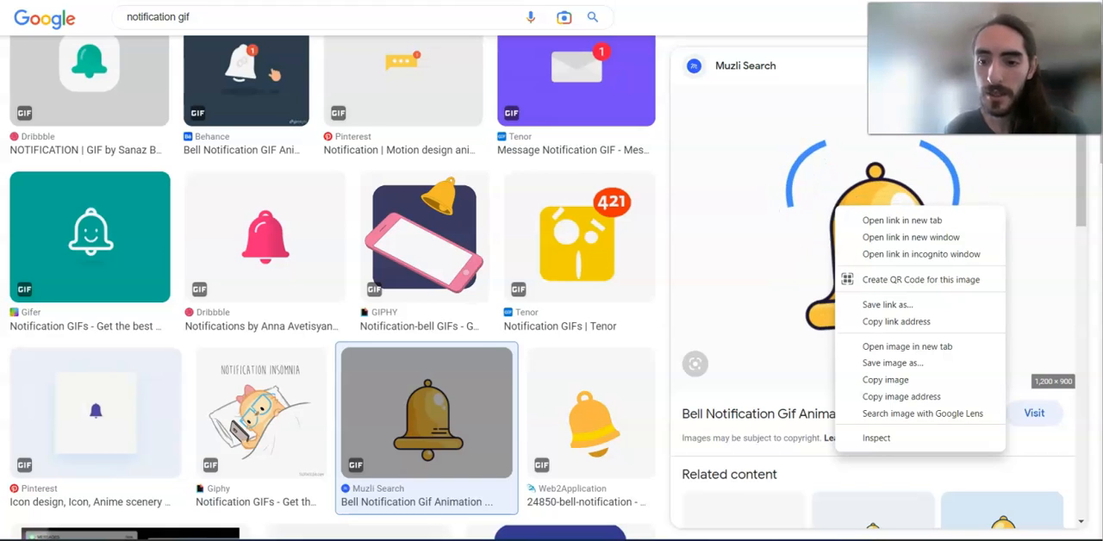
pyautogui.press('Escape')
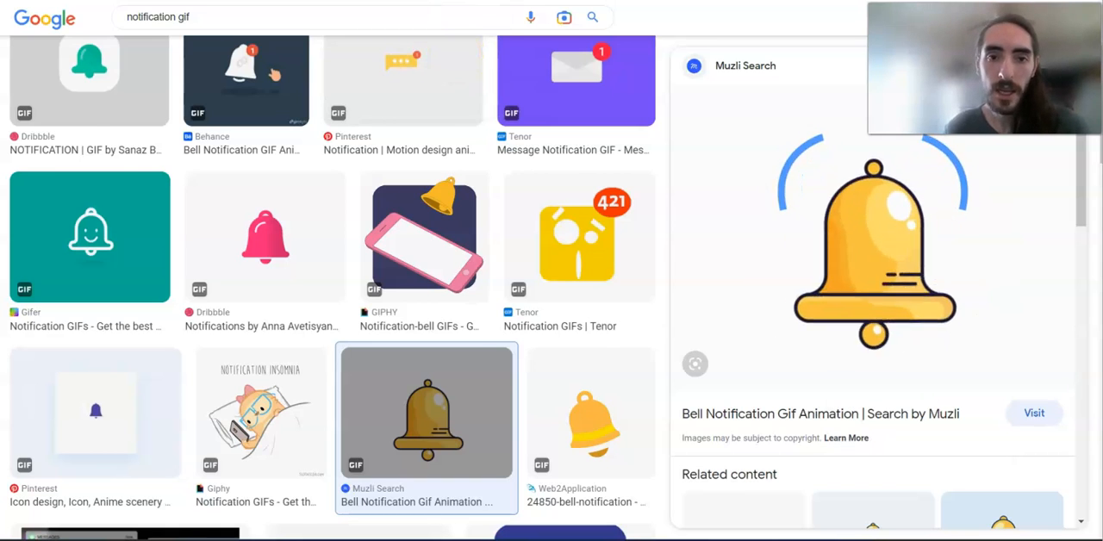
pyautogui.click(537, 1)
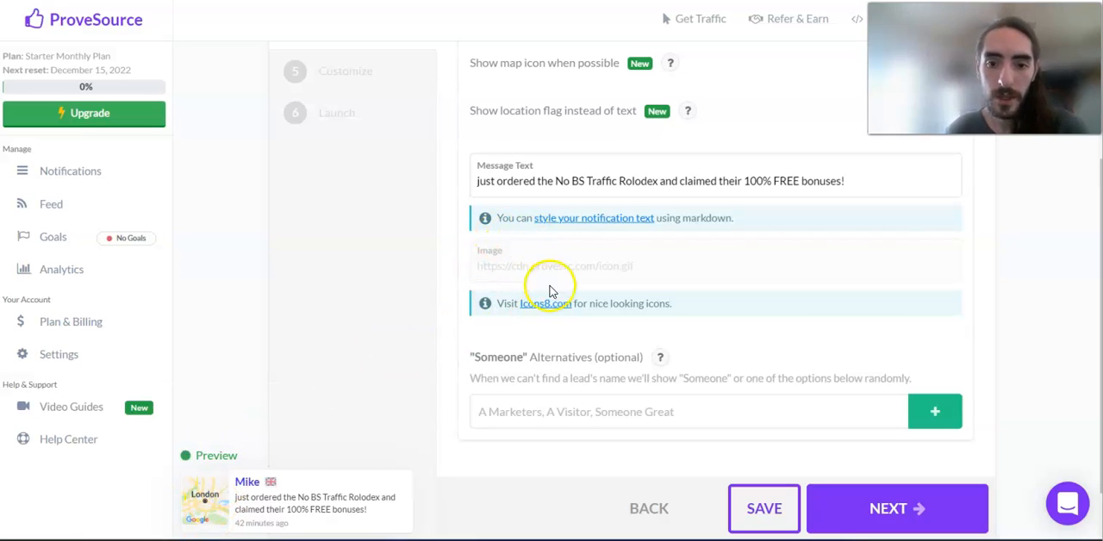
# Step: Enter "A Fellow Marketer" as the "Someone" alternative for leads without a known name
pyautogui.click(539, 414)
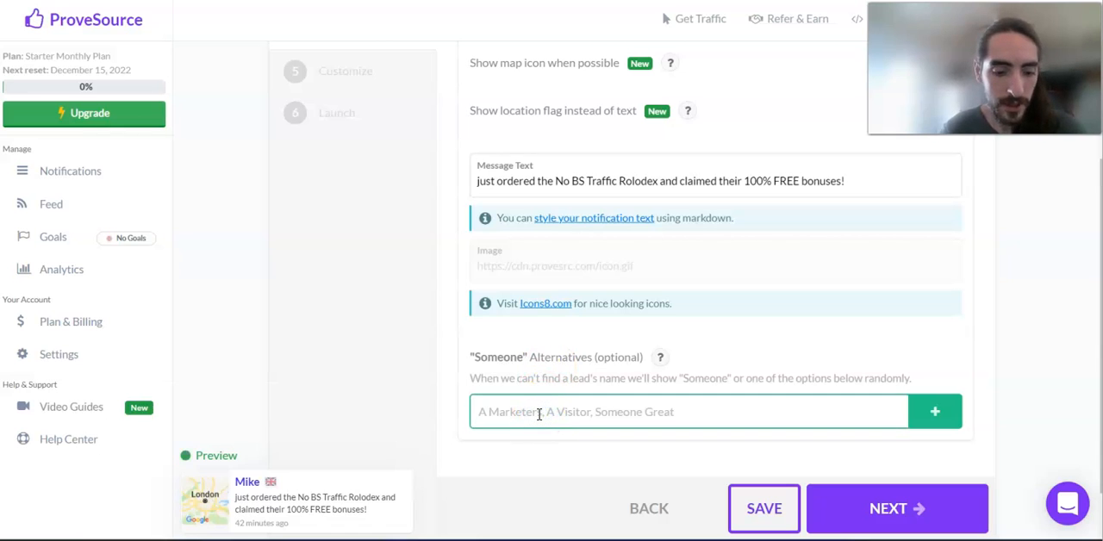
pyautogui.write('A Fellow Marketer')
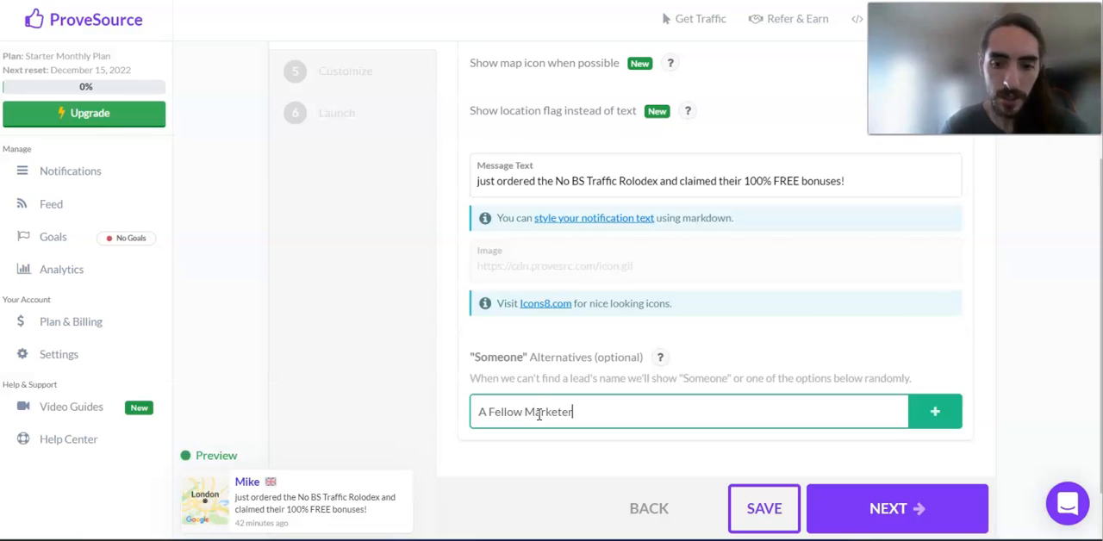
pyautogui.click(743, 513)
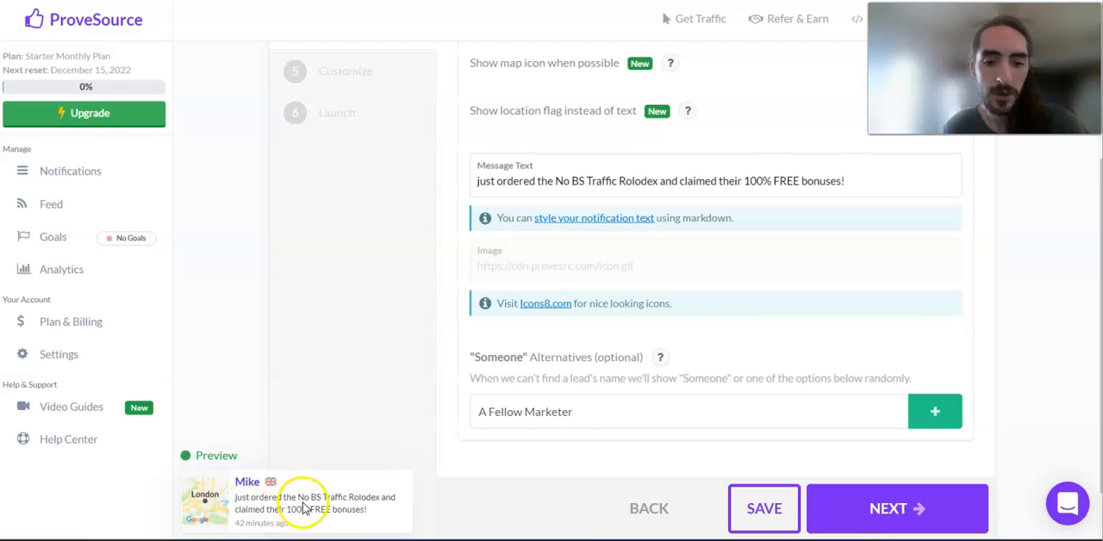
pyautogui.click(681, 403)
pyautogui.scroll(-1, 690, 436)
pyautogui.click(755, 471)
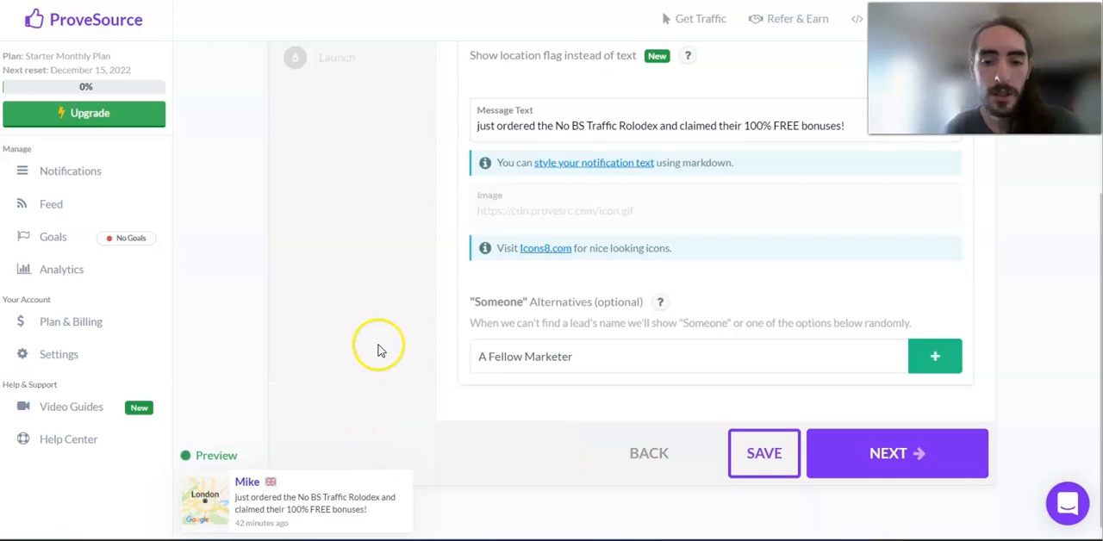
# Step: Review the Message settings, advance to Customize, and look over its Design and Behavior options
pyautogui.scroll(2, 428, 343)
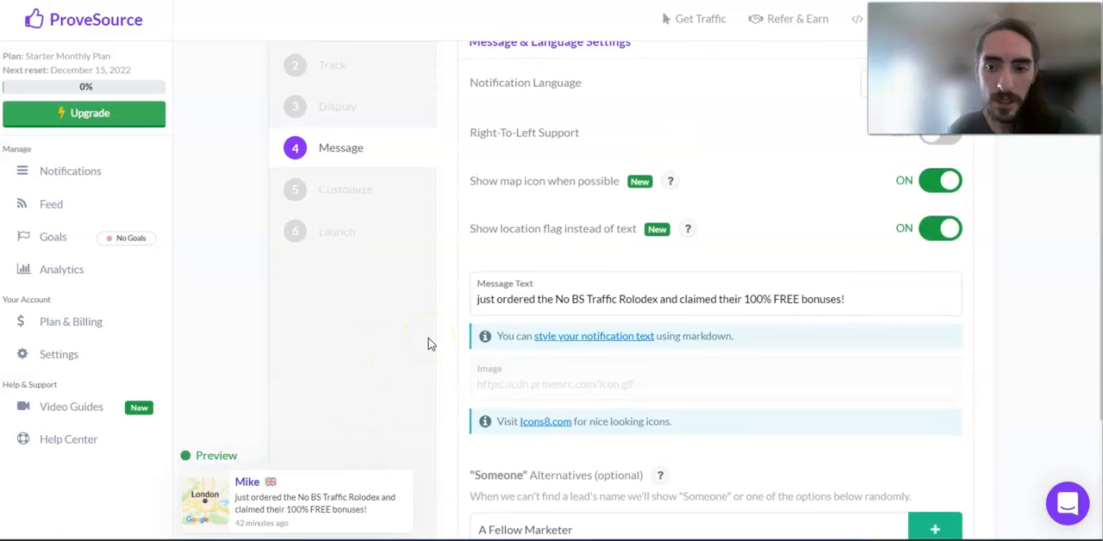
pyautogui.scroll(-2, 428, 343)
pyautogui.scroll(-1, 428, 343)
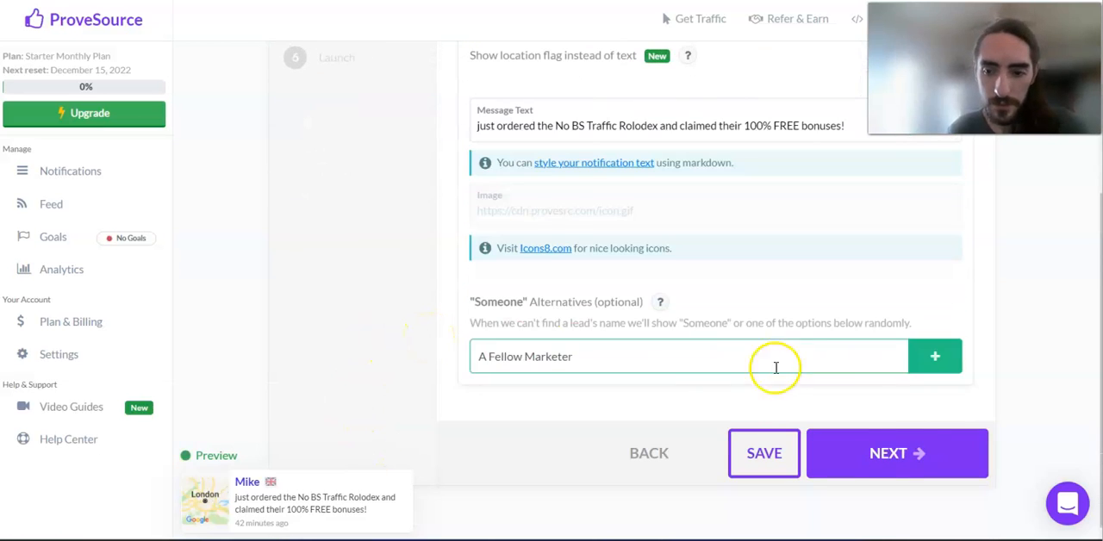
pyautogui.click(879, 456)
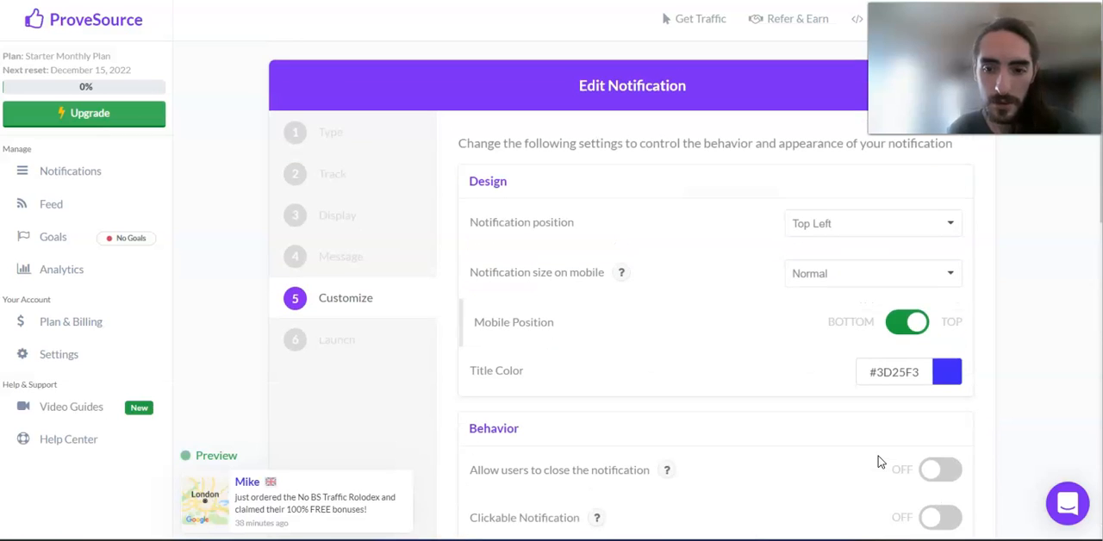
pyautogui.scroll(-1, 833, 256)
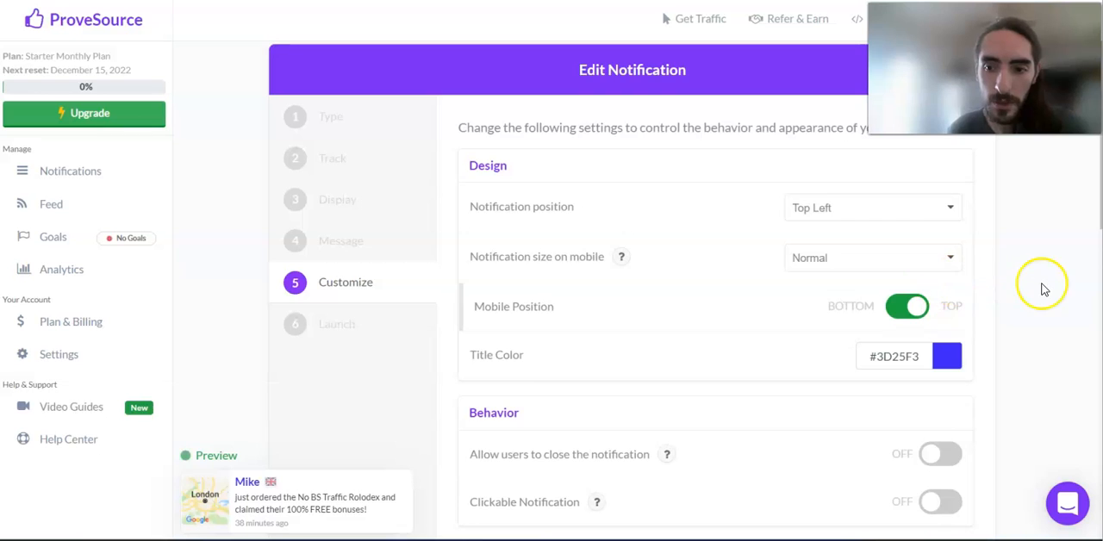
pyautogui.scroll(-2, 1041, 290)
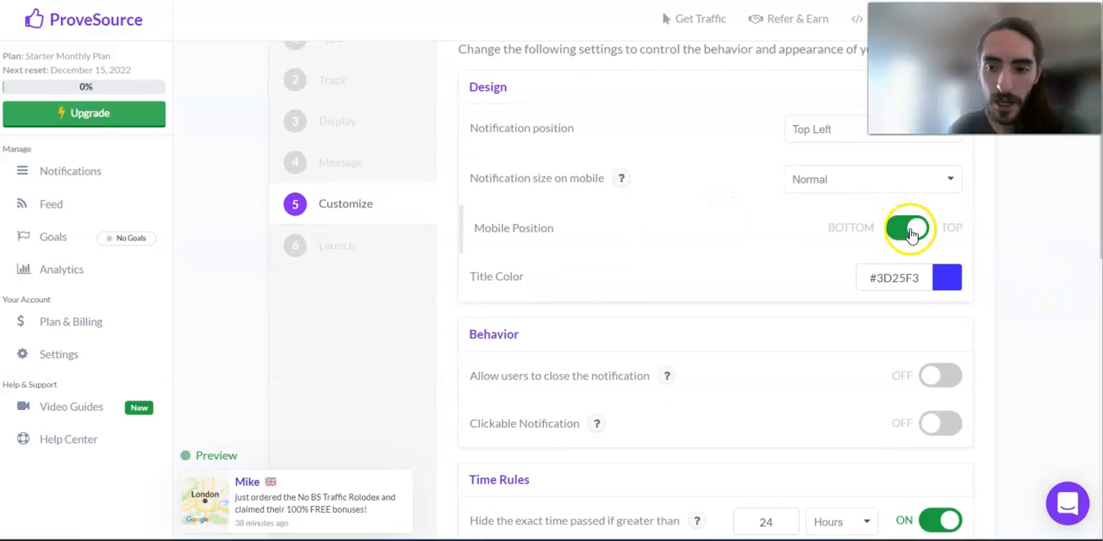
# Step: Try the Bottom mobile position and allowing users to close the notification, restoring Top and turning the close option back off
pyautogui.click(911, 236)
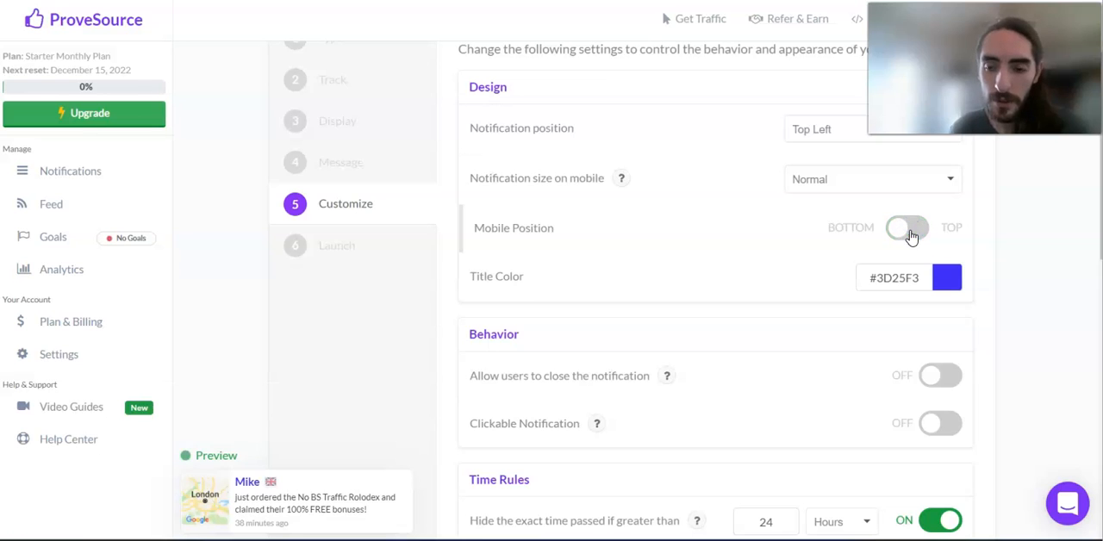
pyautogui.click(911, 236)
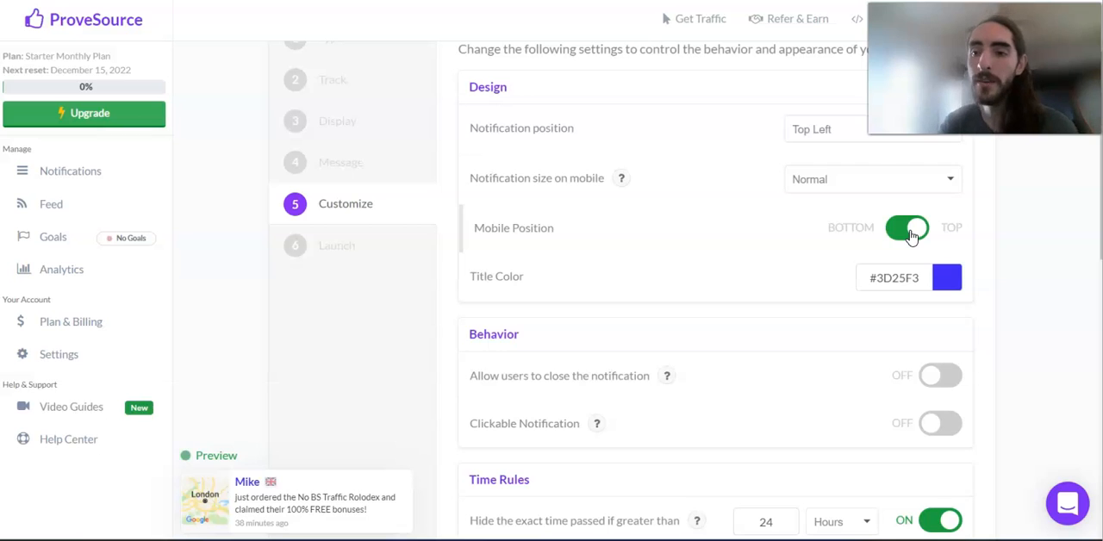
pyautogui.scroll(-1, 1007, 314)
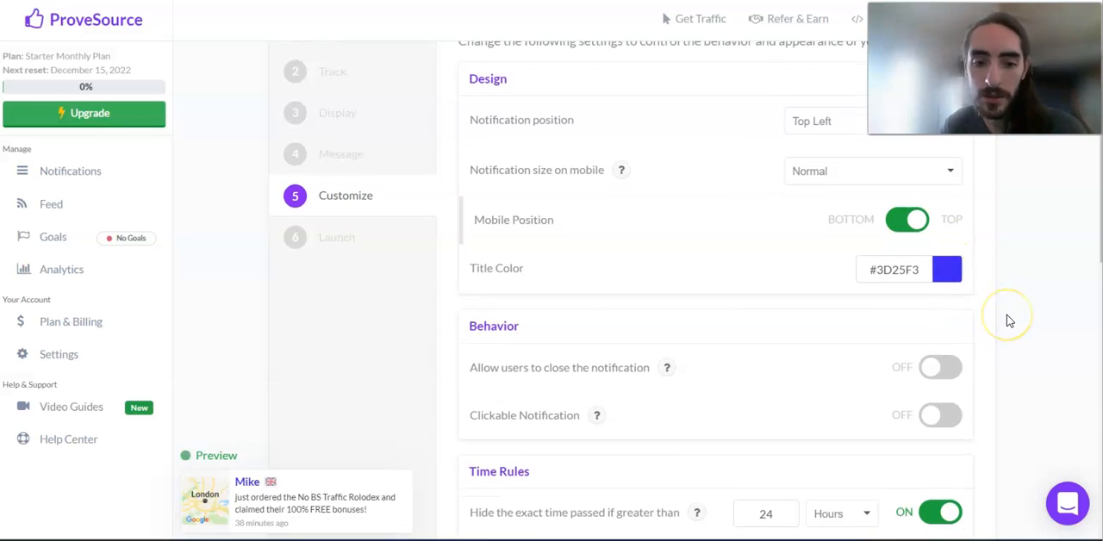
pyautogui.scroll(-1, 1009, 321)
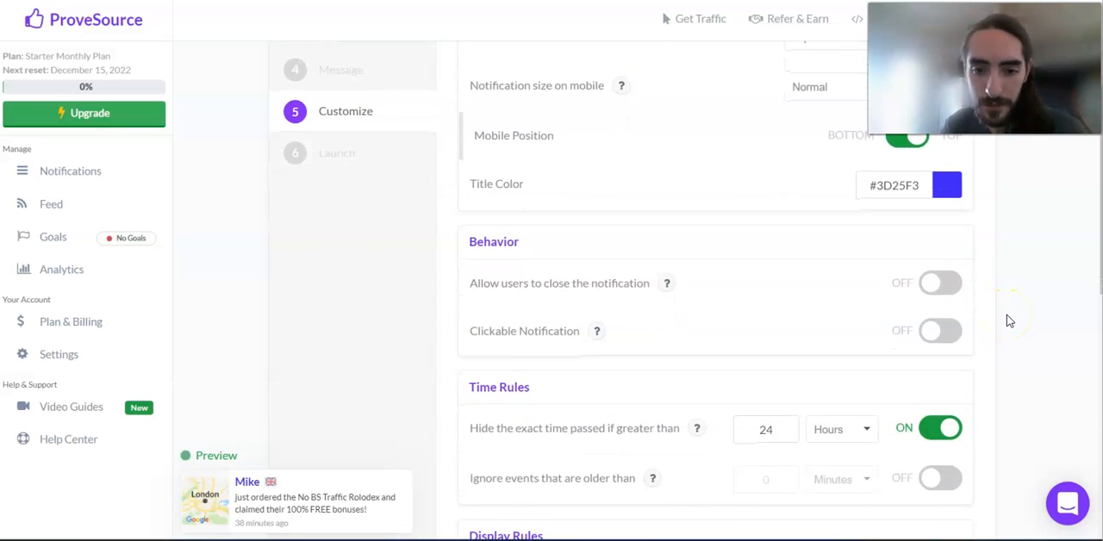
pyautogui.scroll(-1, 1009, 321)
pyautogui.click(938, 240)
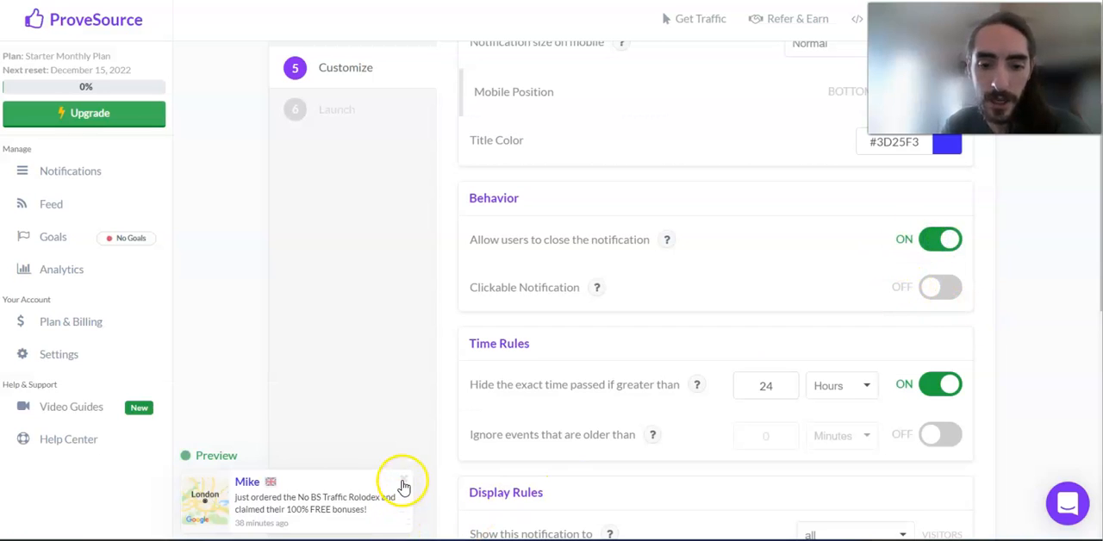
pyautogui.click(938, 243)
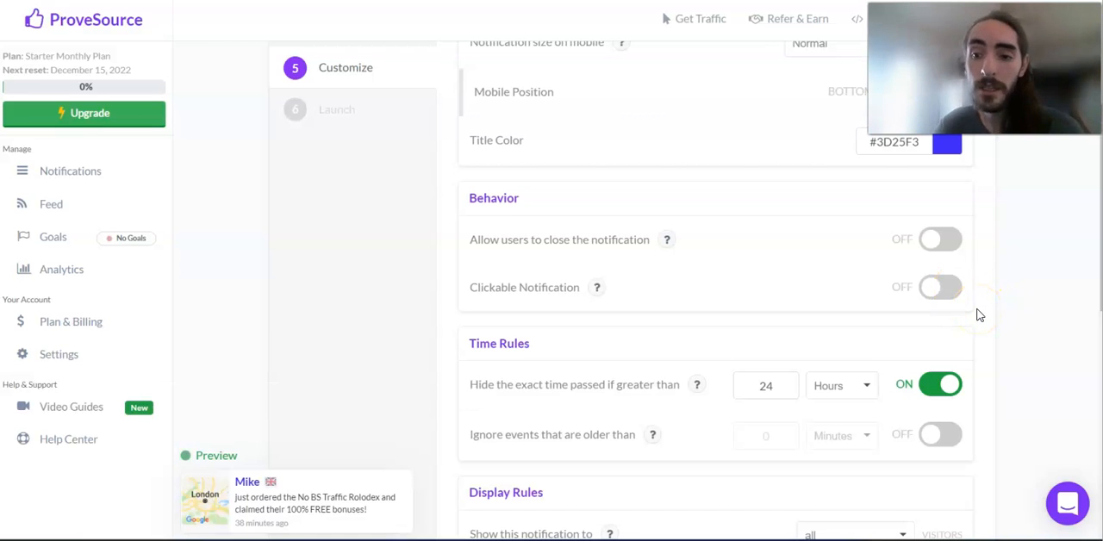
# Step: Review the Time Rules and Display Rules, and switch "Prevent users from seeing their own conversion" off and back on
pyautogui.scroll(-3, 978, 315)
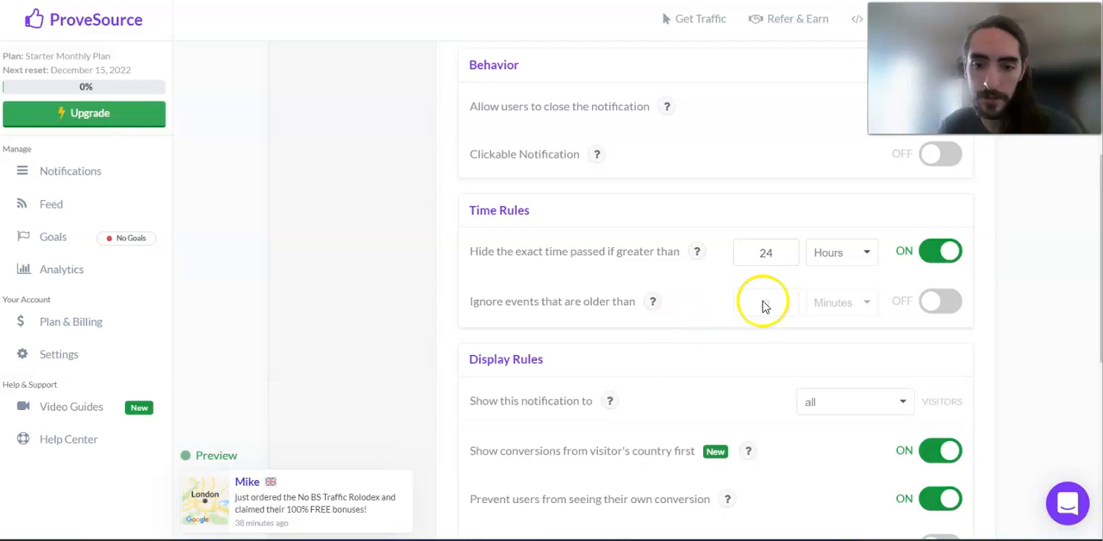
pyautogui.scroll(-1, 764, 305)
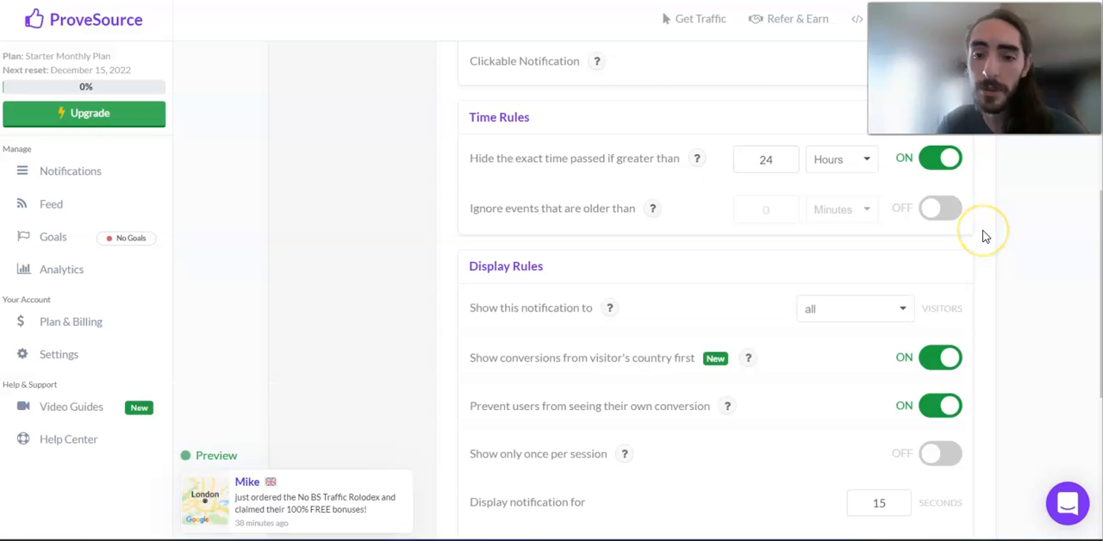
pyautogui.scroll(-2, 985, 236)
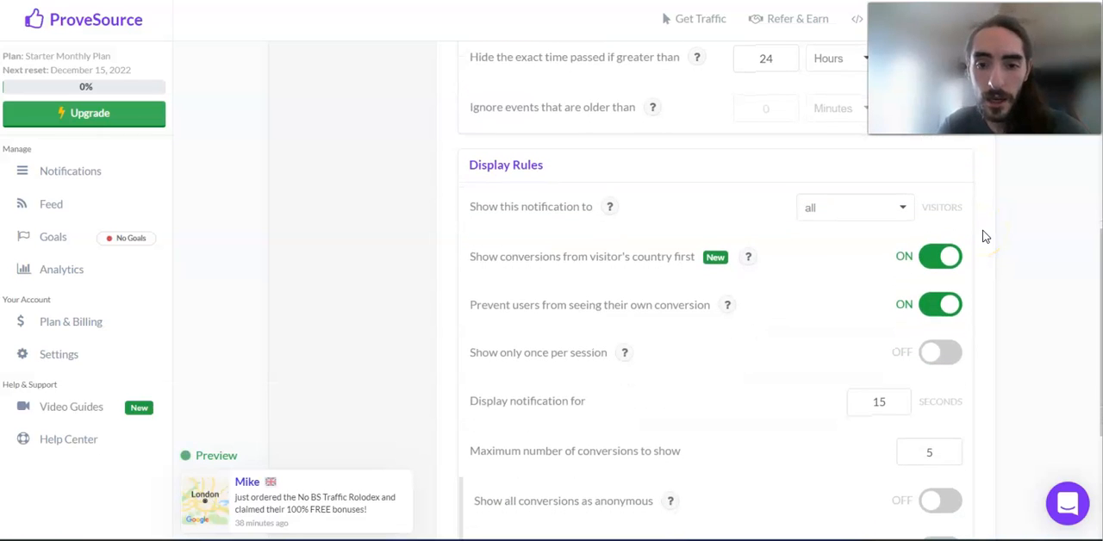
pyautogui.scroll(-1, 985, 236)
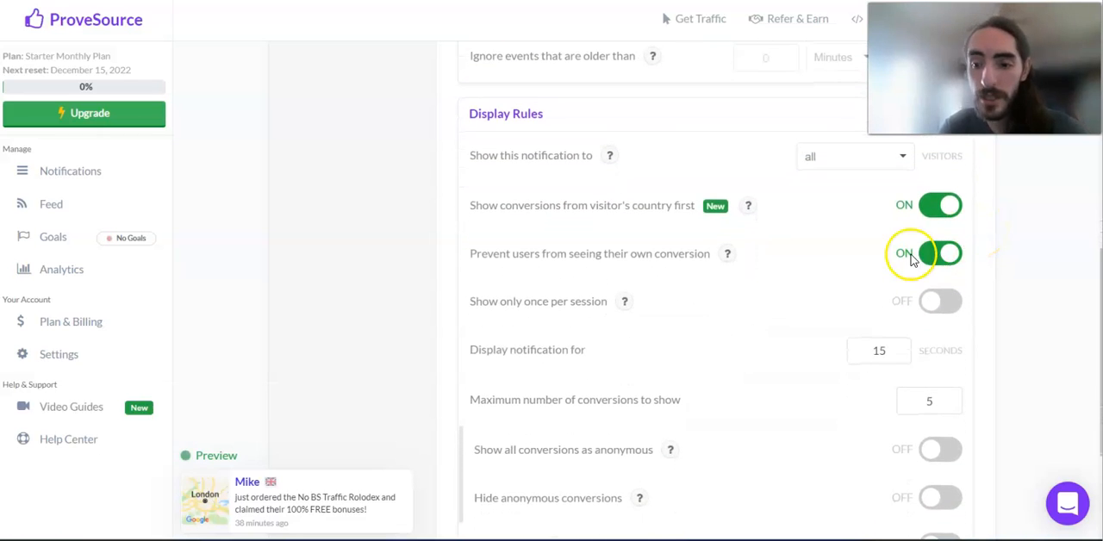
pyautogui.scroll(-1, 989, 376)
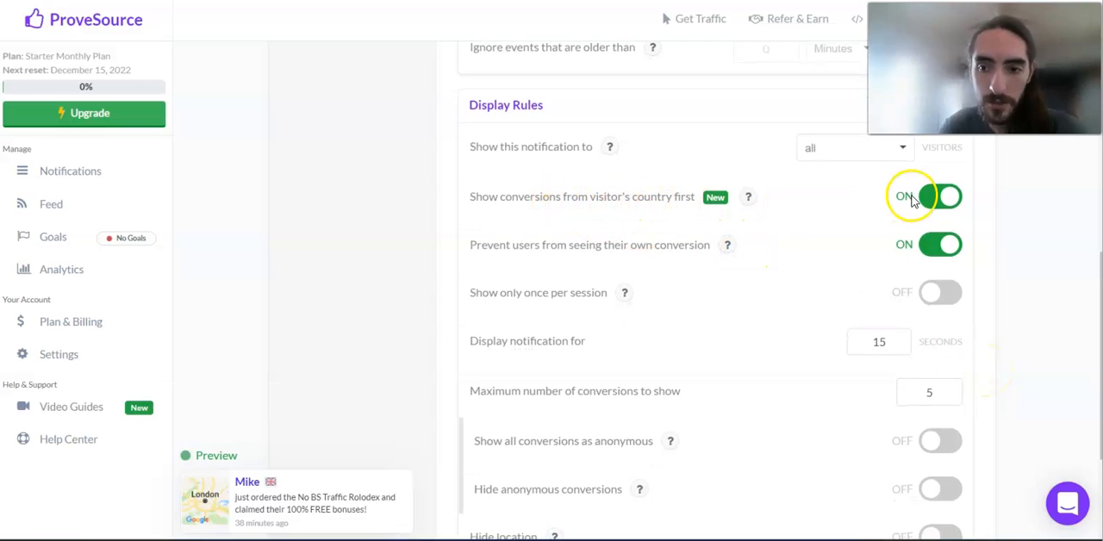
pyautogui.click(941, 256)
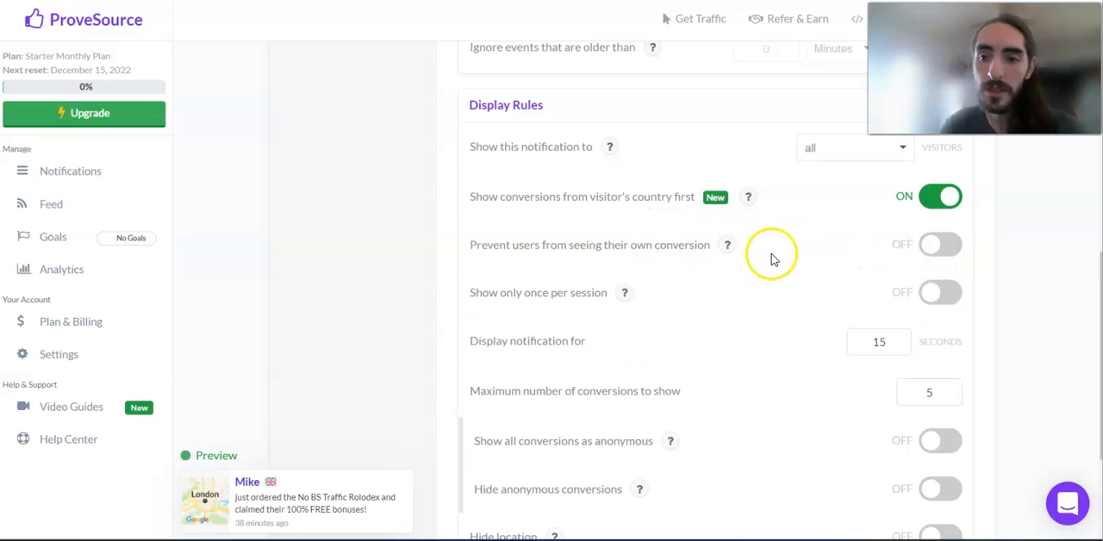
pyautogui.click(936, 255)
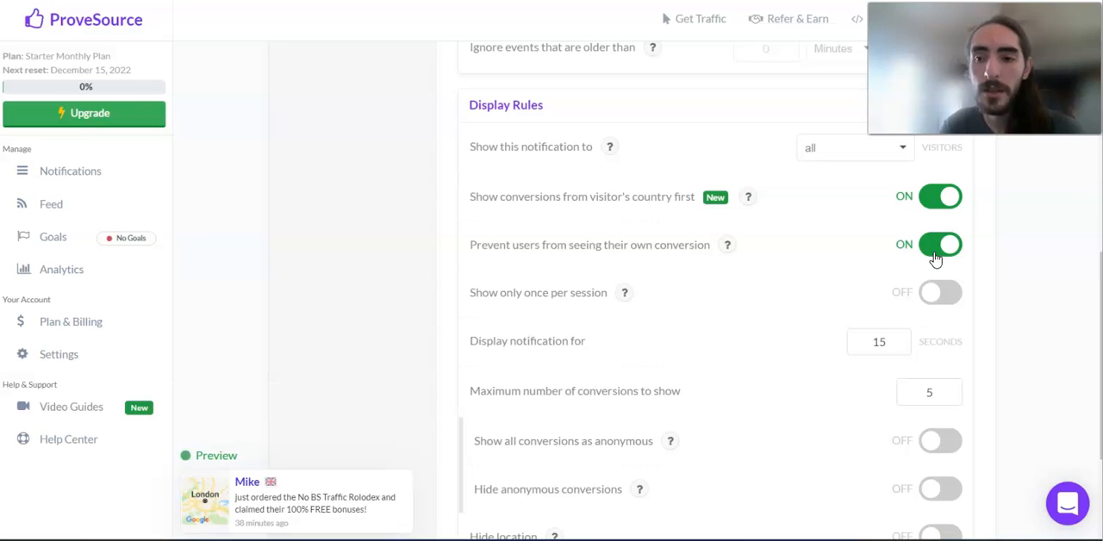
pyautogui.click(935, 256)
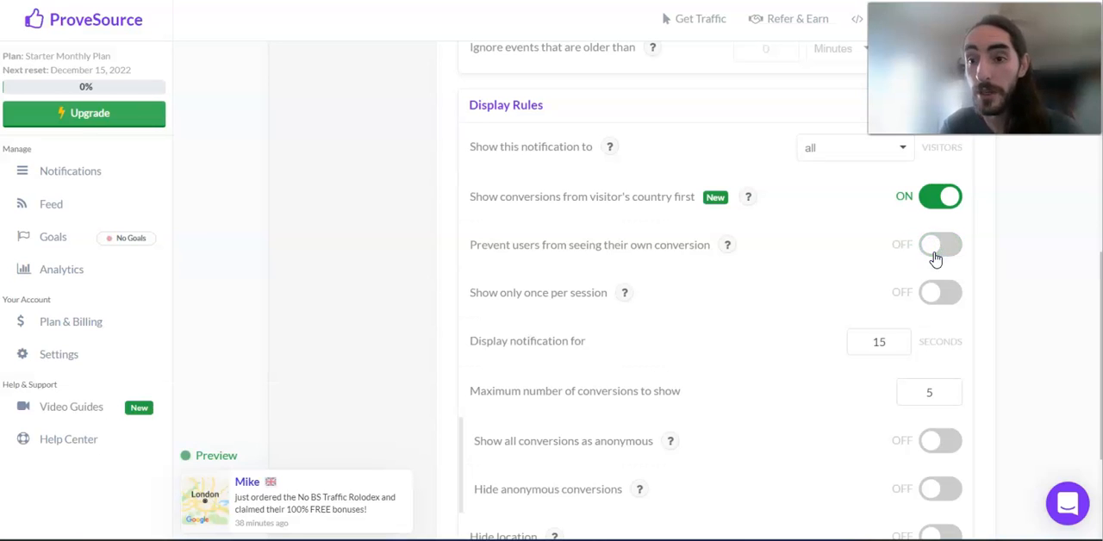
pyautogui.click(935, 255)
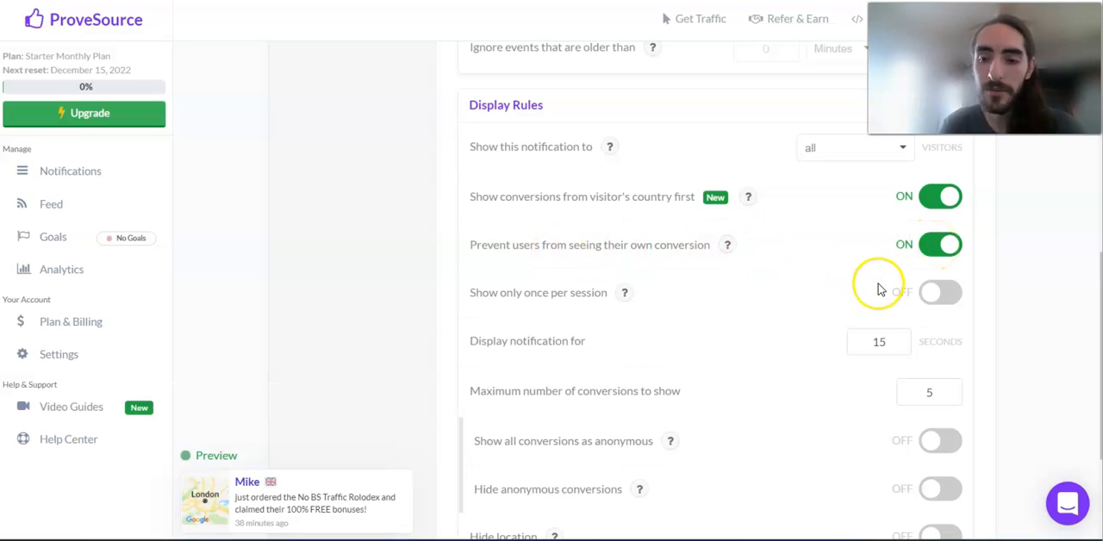
pyautogui.click(942, 252)
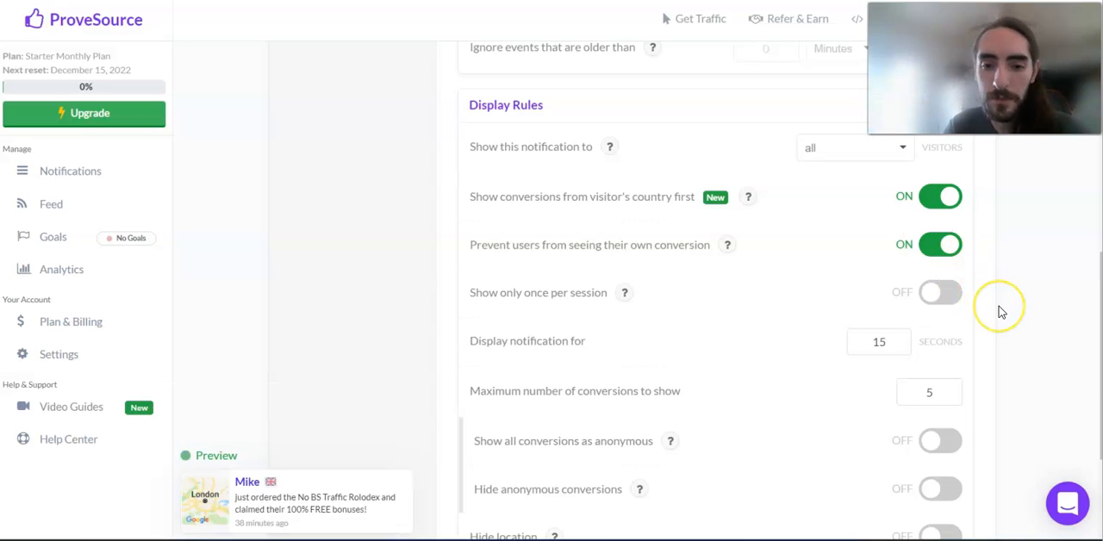
# Step: Try the "Hide location" and "Hide anonymous conversions" display rules, turning both back off
pyautogui.scroll(-1, 995, 309)
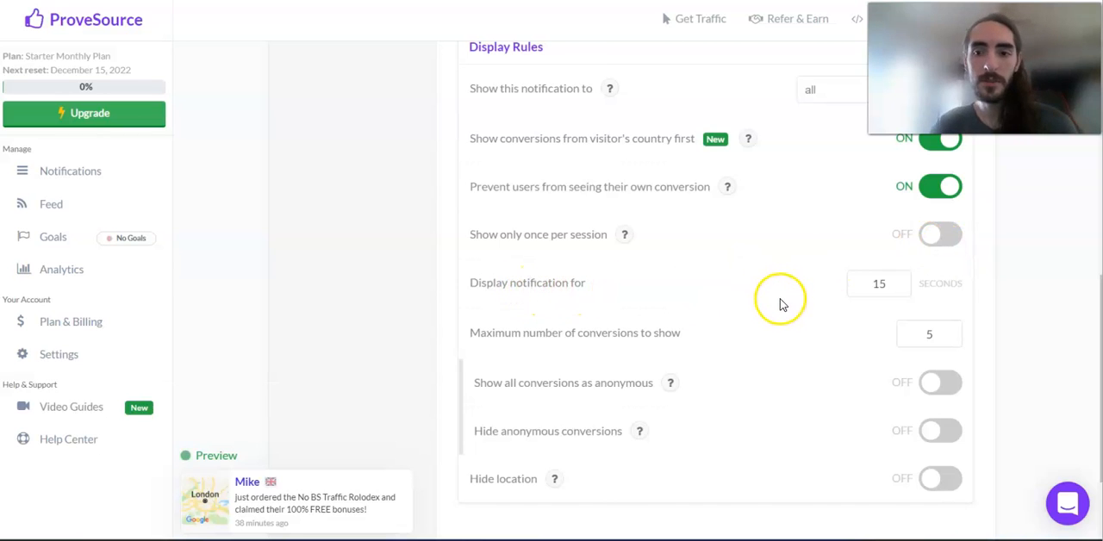
pyautogui.scroll(-3, 683, 446)
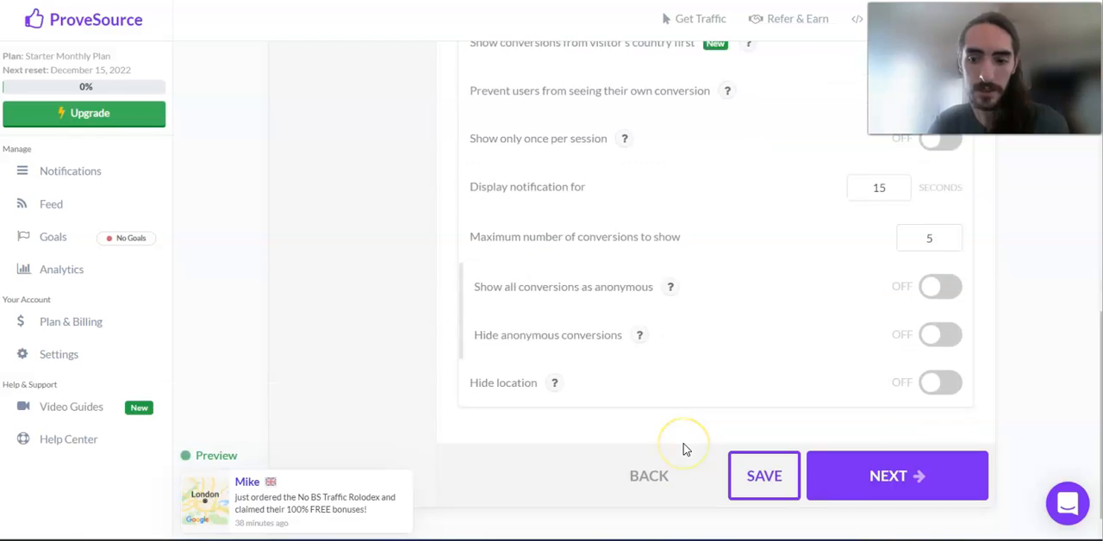
pyautogui.click(951, 360)
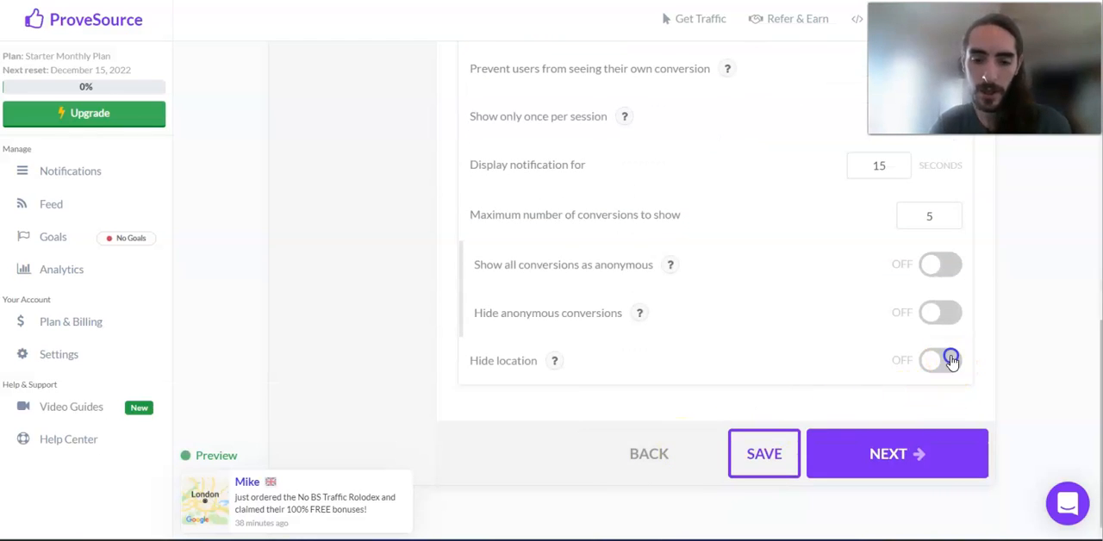
pyautogui.click(950, 360)
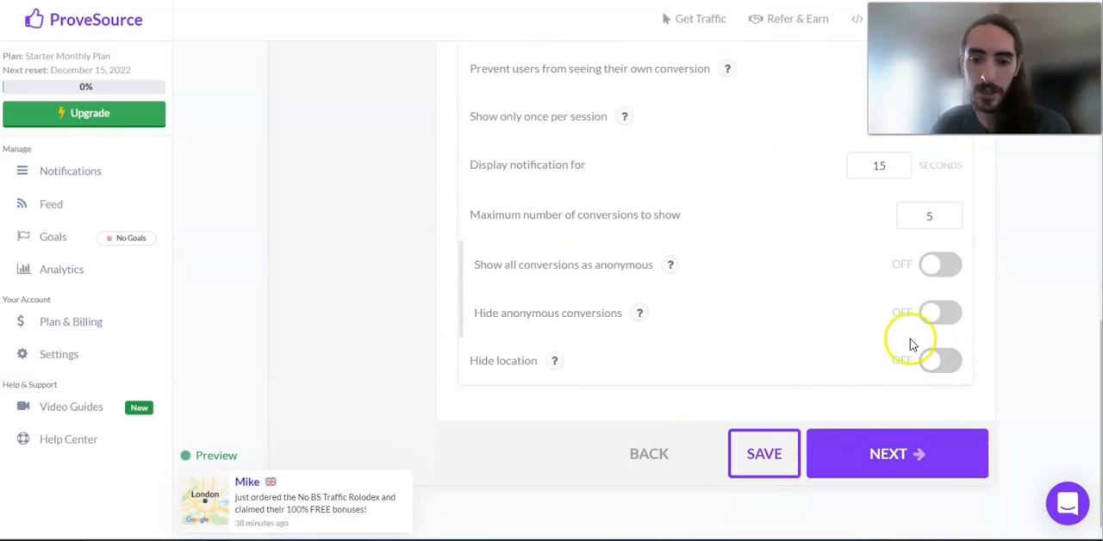
pyautogui.click(944, 317)
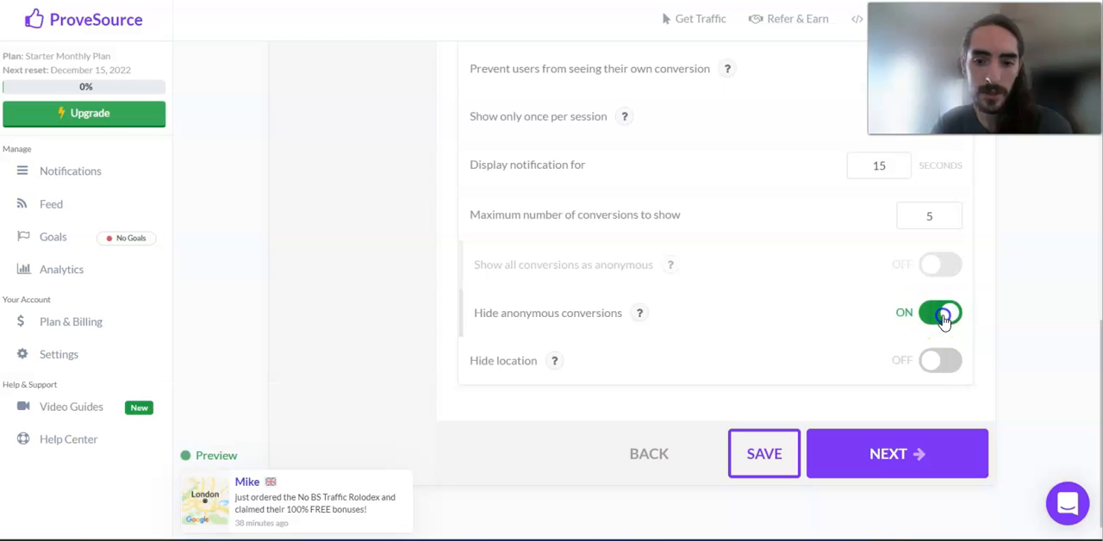
pyautogui.click(943, 319)
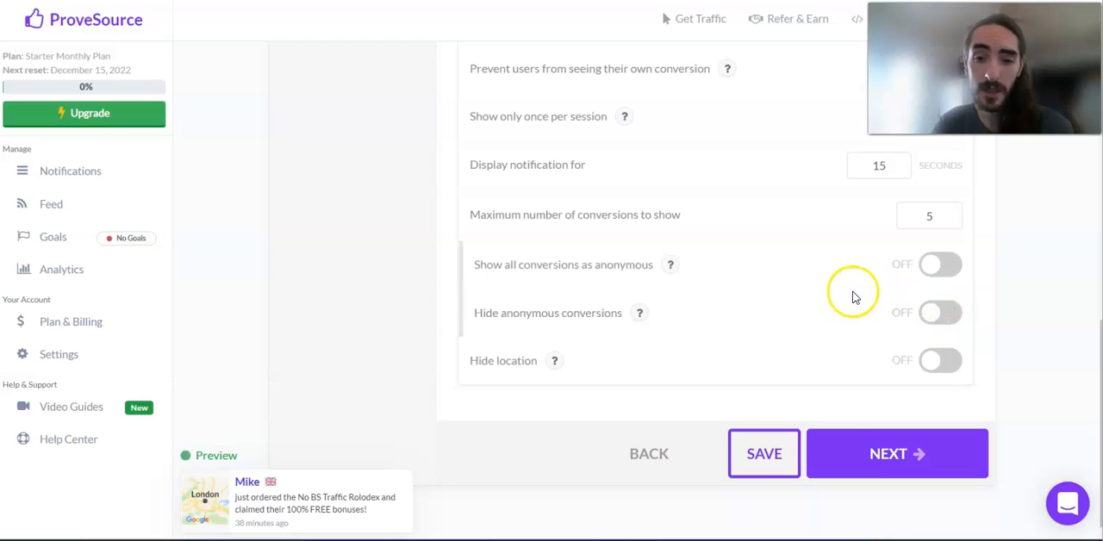
# Step: Advance to the Launch stage and save the changes to the No BS Traffic Rolodex - Optin notification
pyautogui.click(849, 464)
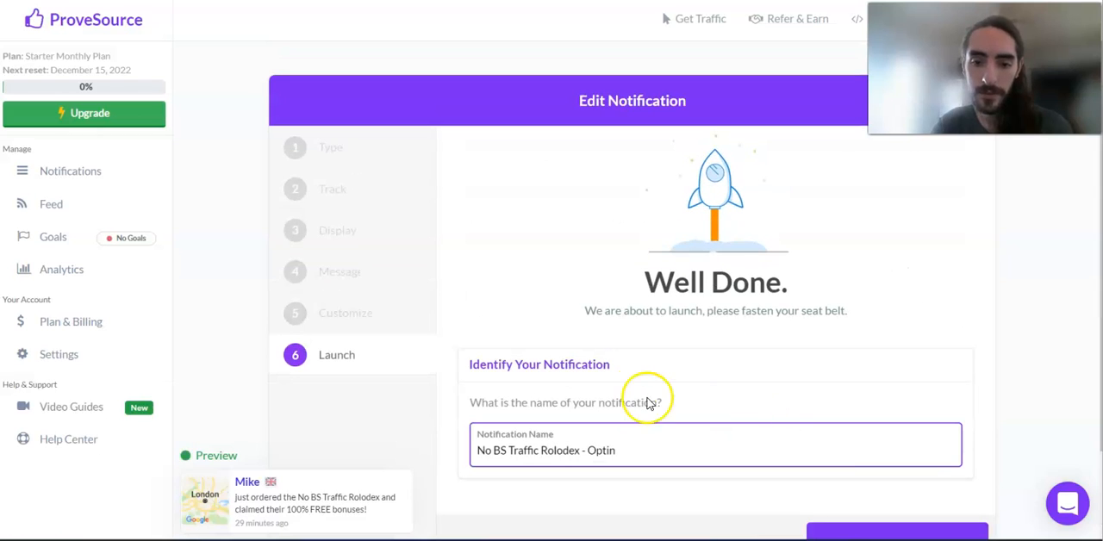
pyautogui.scroll(-1, 594, 438)
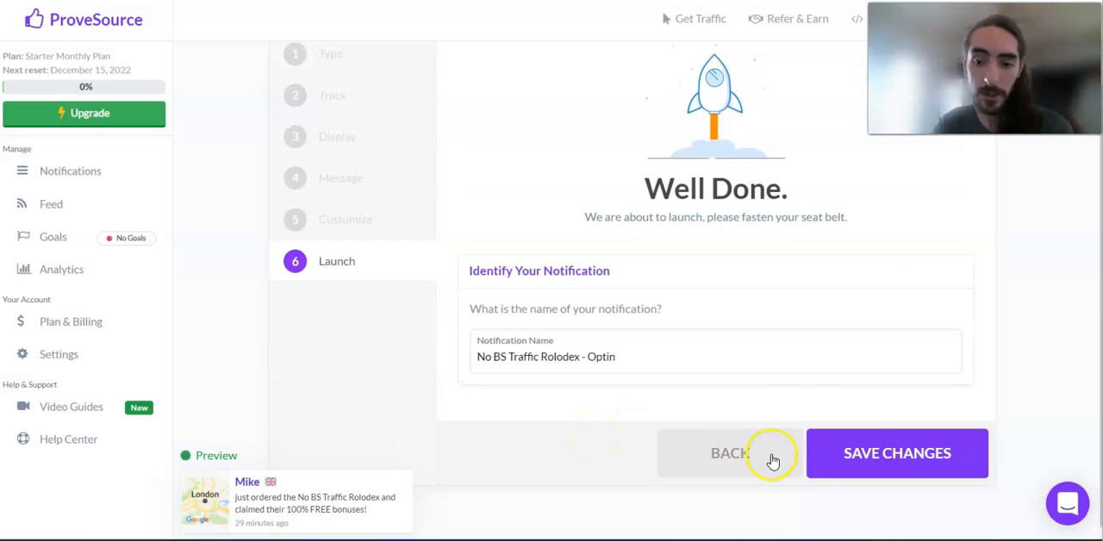
pyautogui.click(873, 463)
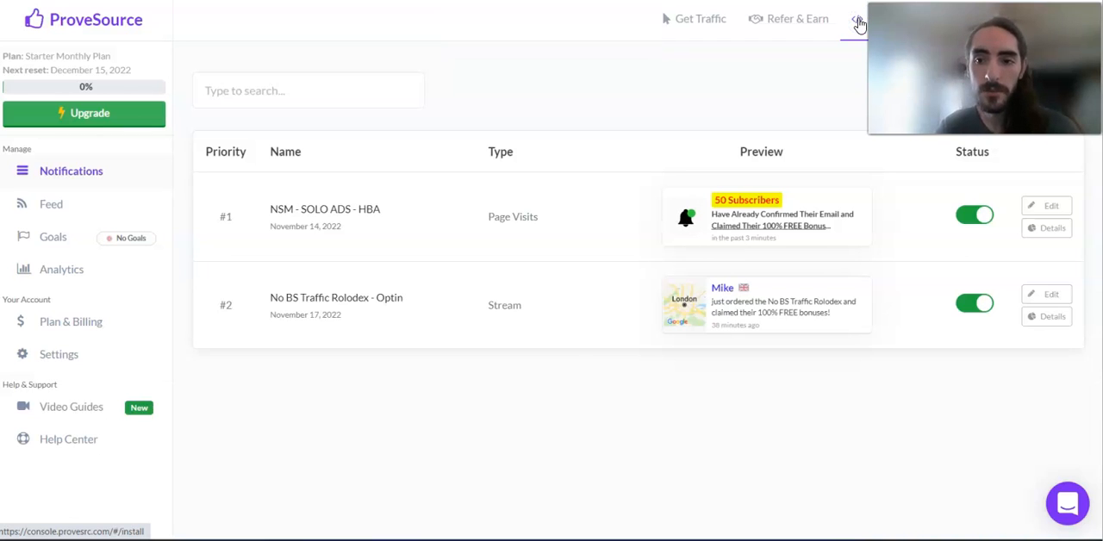
# Step: View the Integrations page with its installation platforms and return to the notifications list
pyautogui.click(859, 23)
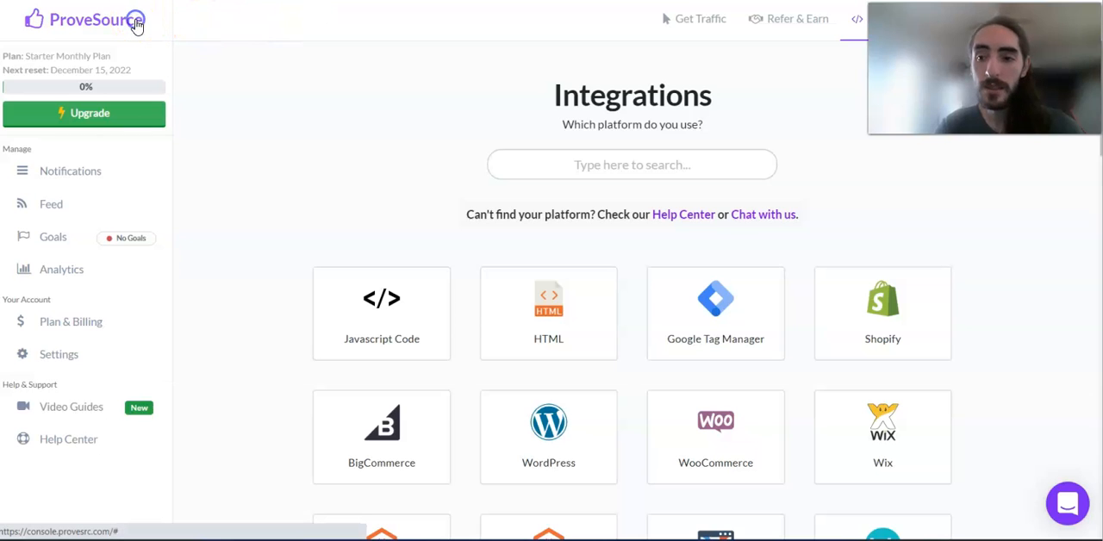
pyautogui.click(136, 26)
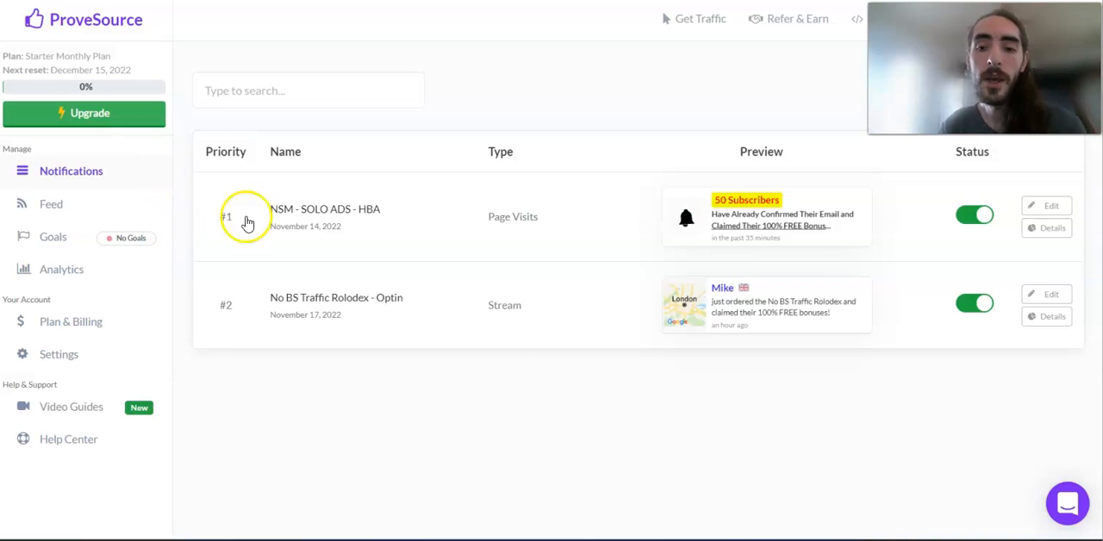
# Step: Open the NSM - SOLO ADS - HBA notification for editing and review its tracking type and tracked page URLs
pyautogui.click(1048, 209)
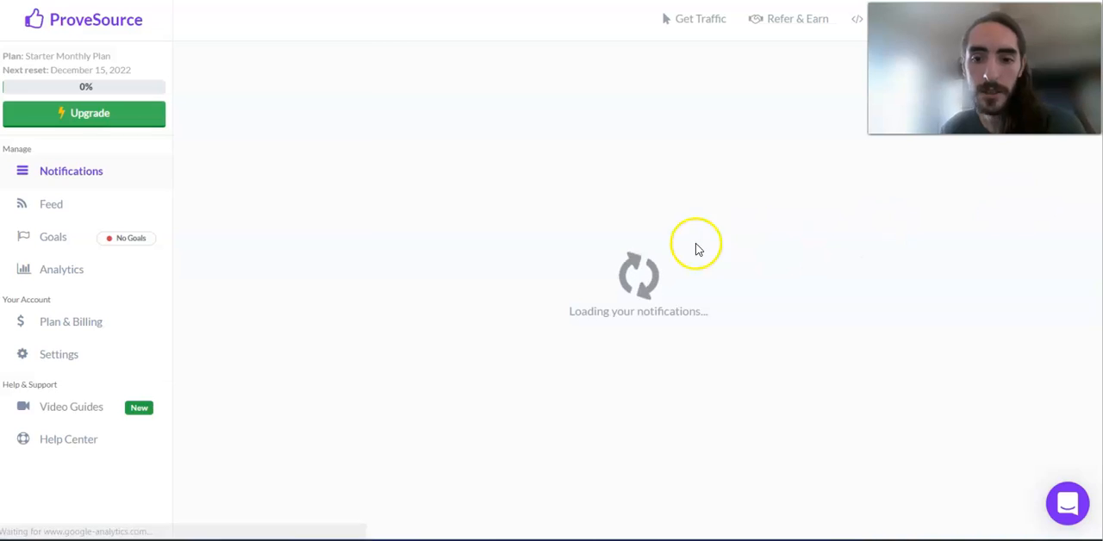
pyautogui.scroll(-1, 442, 327)
pyautogui.scroll(-3, 440, 328)
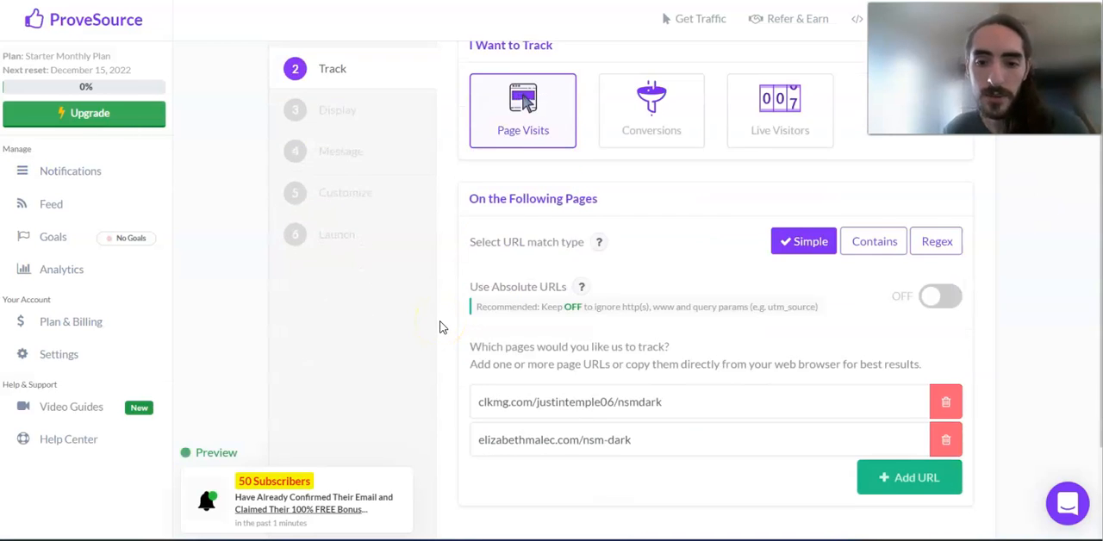
pyautogui.scroll(2, 439, 315)
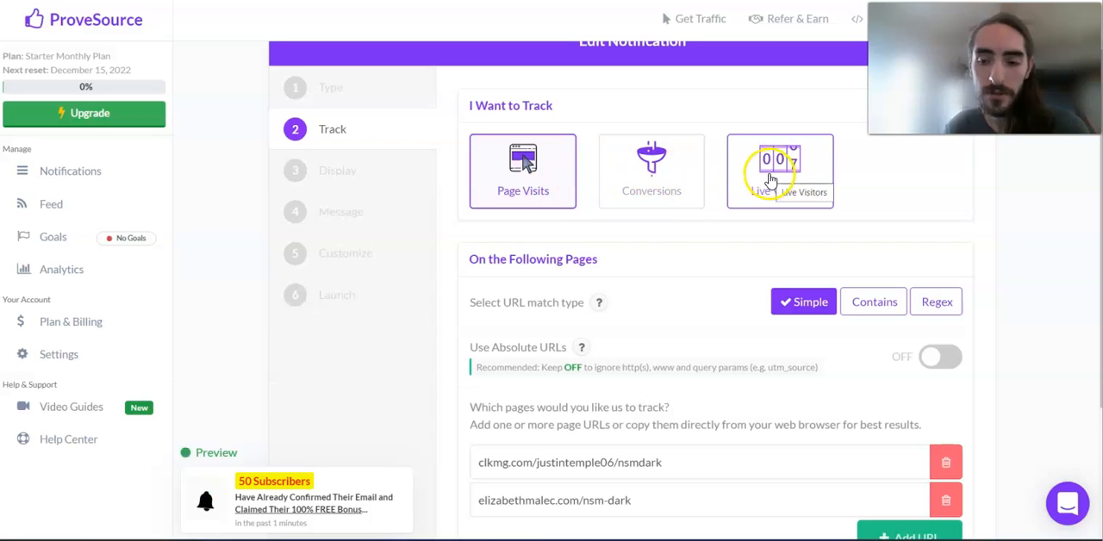
pyautogui.scroll(-3, 518, 317)
pyautogui.scroll(2, 522, 315)
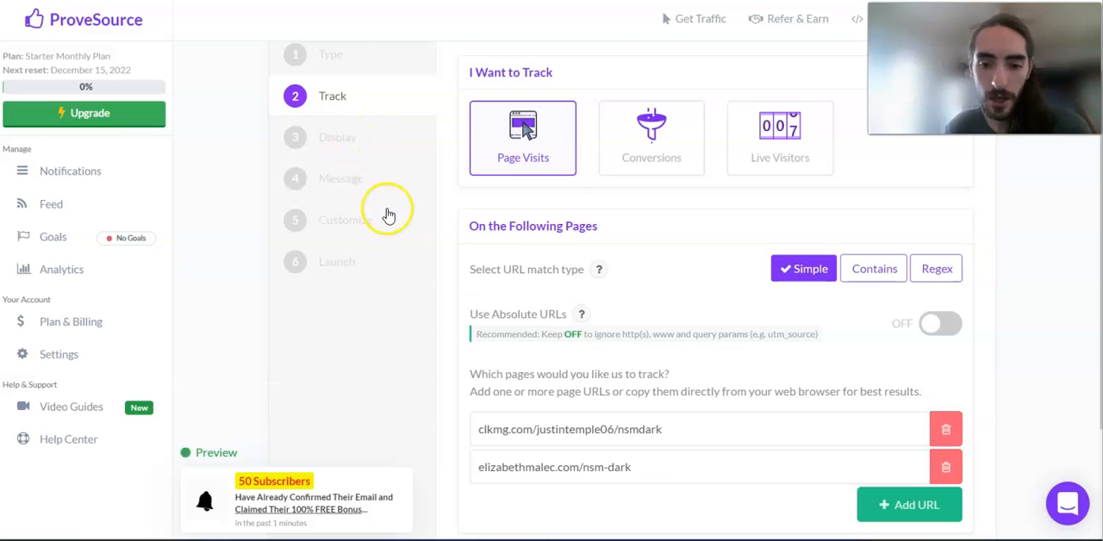
# Step: Review the Display settings of the NSM - SOLO ADS - HBA notification, including its page URLs and exclusions
pyautogui.click(338, 142)
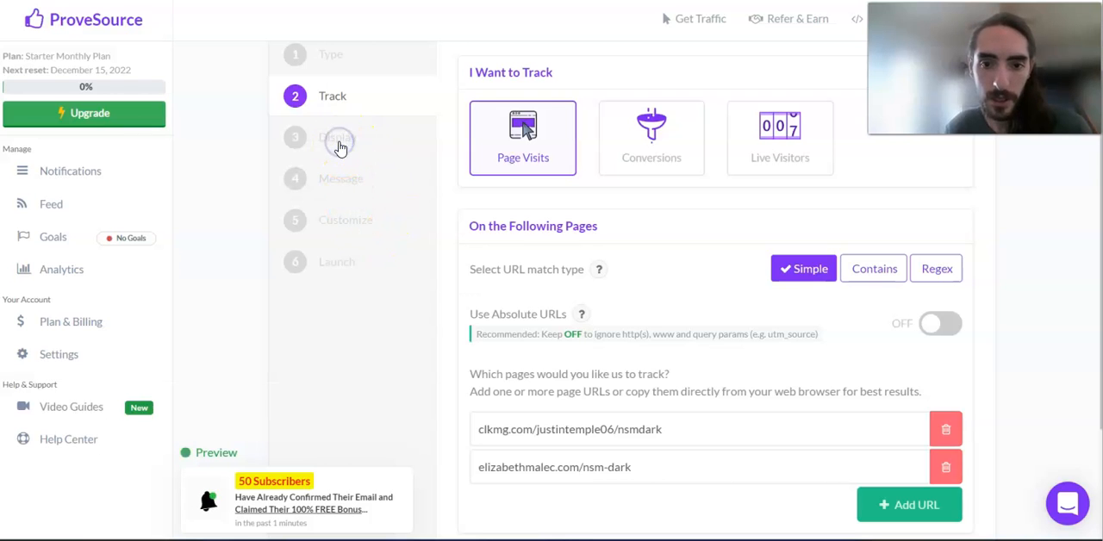
pyautogui.scroll(-7, 508, 345)
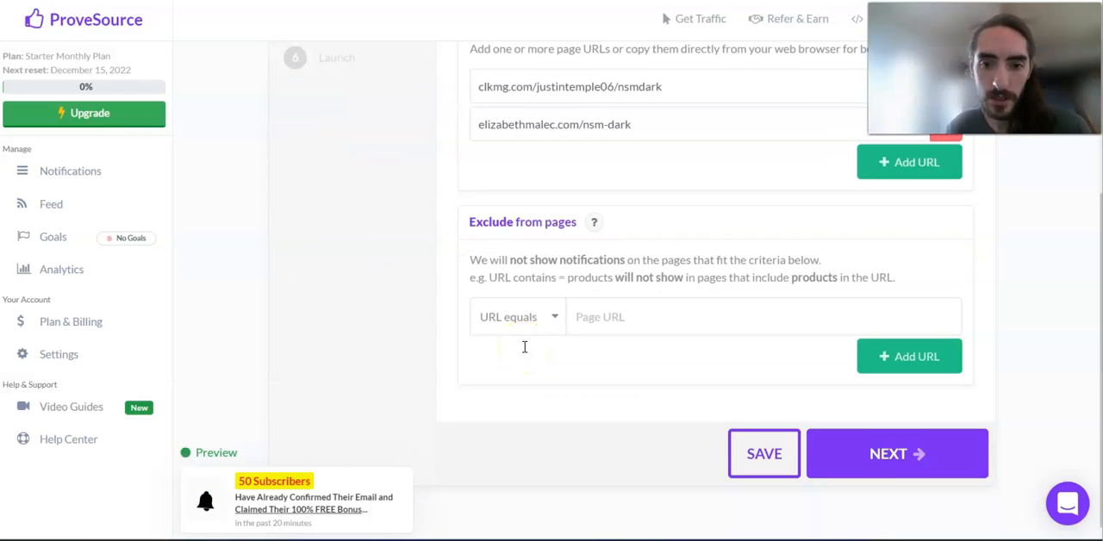
pyautogui.scroll(4, 406, 266)
# Step: Open the notification's Message settings and select the full bell GIF address in the Image field
pyautogui.click(346, 152)
pyautogui.scroll(-3, 445, 239)
pyautogui.click(566, 324)
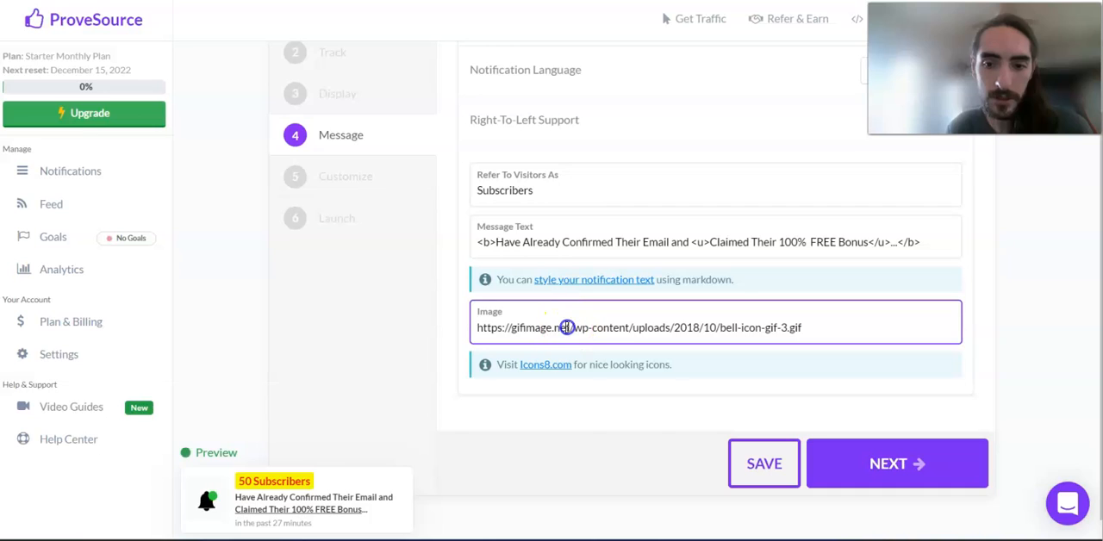
pyautogui.tripleClick(566, 328)
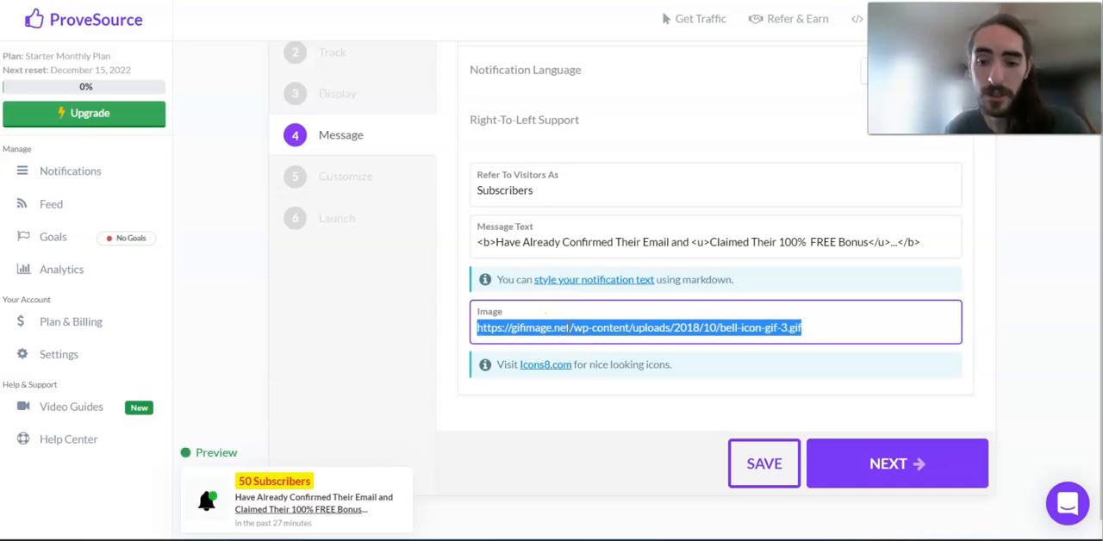
# Step: Switch to the Google image results for "notification gif" and copy the image address of the golden Bell Notification Gif Animation by Muzli
pyautogui.click(362, 170)
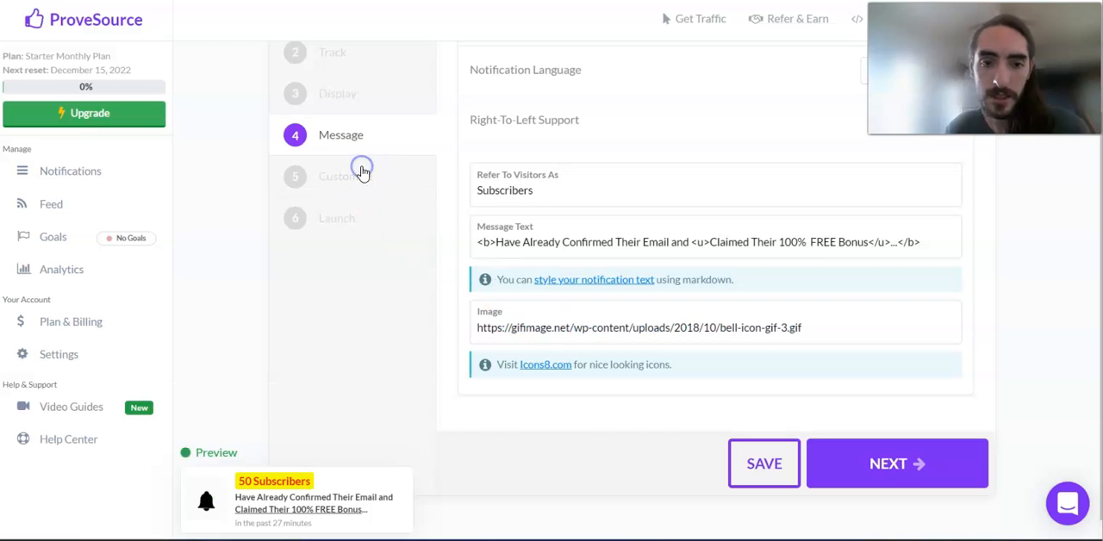
pyautogui.scroll(3, 488, 98)
pyautogui.click(488, 98)
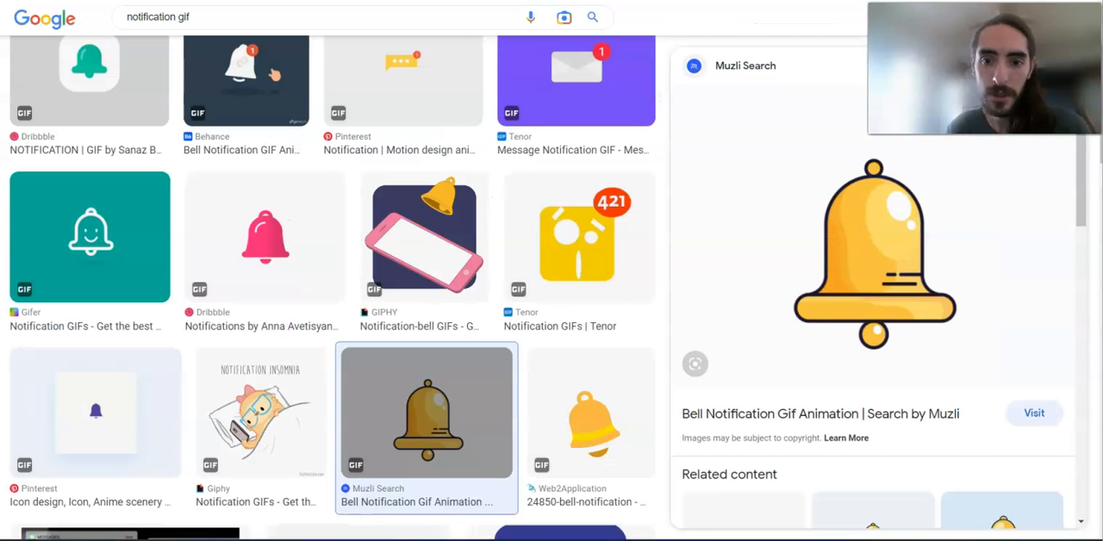
pyautogui.rightClick(899, 245)
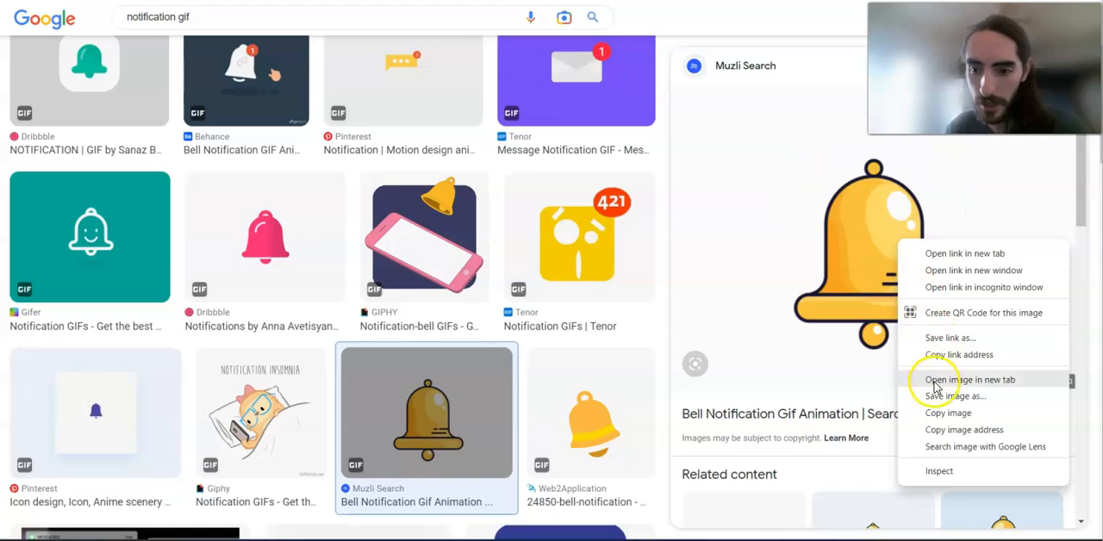
pyautogui.click(948, 430)
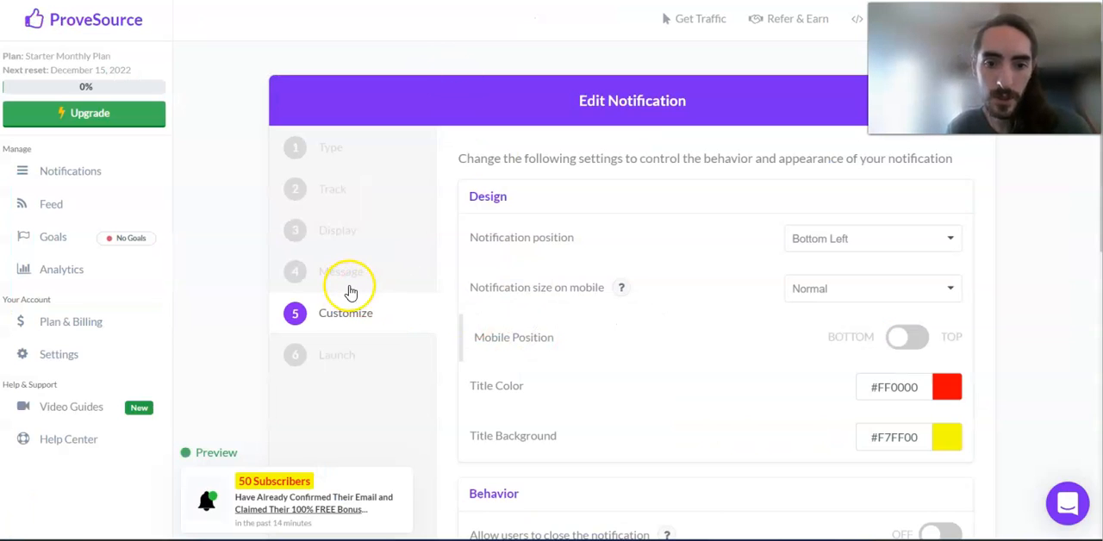
# Step: Try replacing the Image address in the notification's Message settings with the copied GIF address, and undo the replacement
pyautogui.click(349, 285)
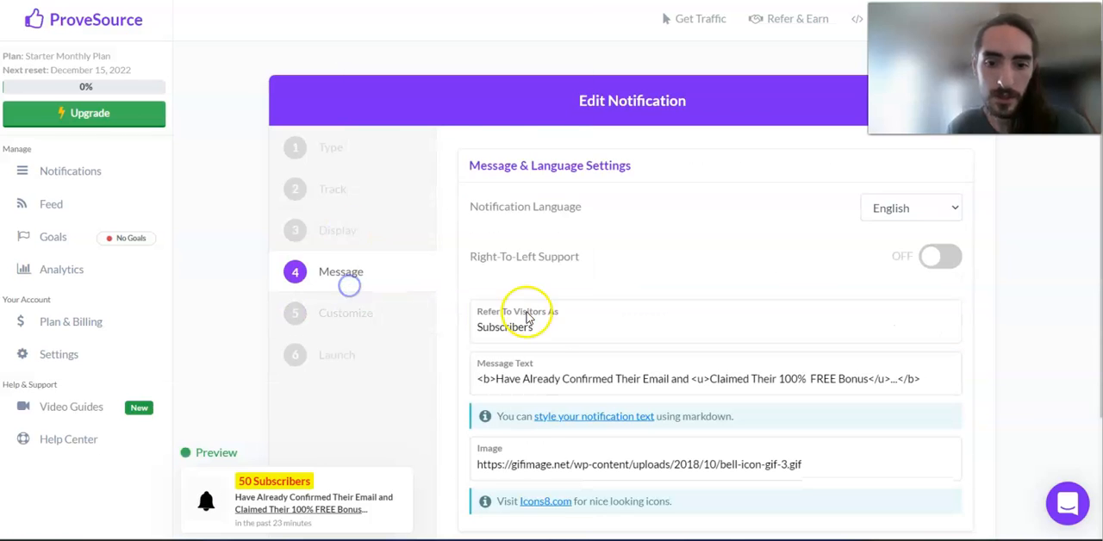
pyautogui.scroll(-1, 528, 318)
pyautogui.tripleClick(594, 423)
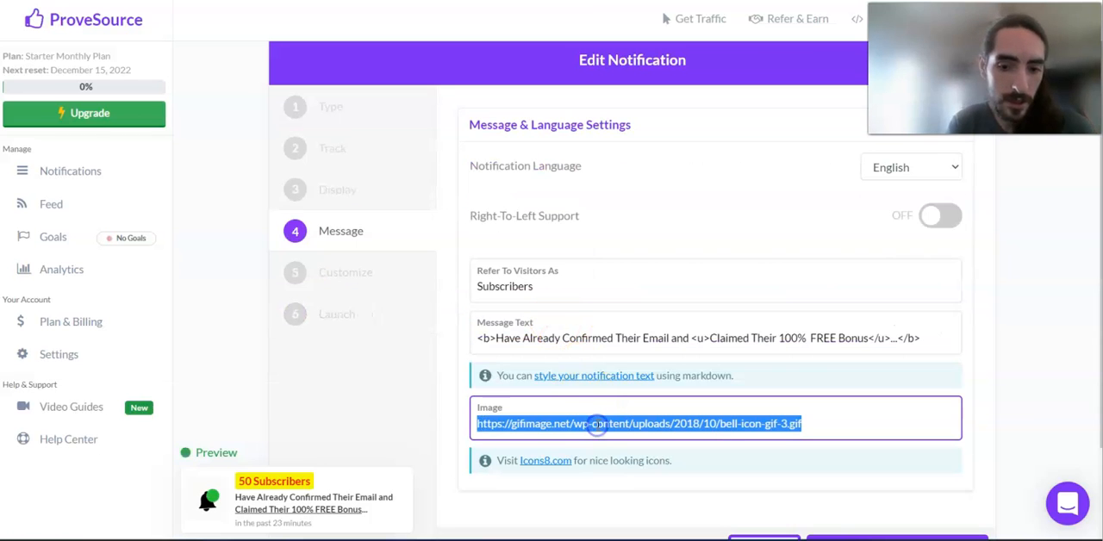
pyautogui.write('https://assets.materialup.com/uploads/f2c413f2-ecbe-4104-bc73-7e9a8cbd4580/preview.gif')
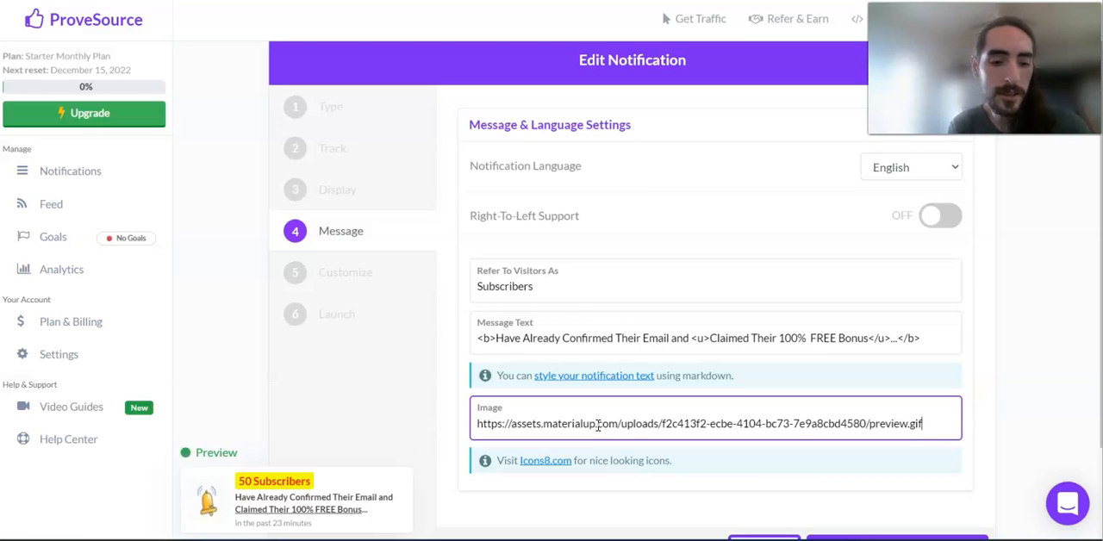
pyautogui.hotkey('ctrl', 'z')
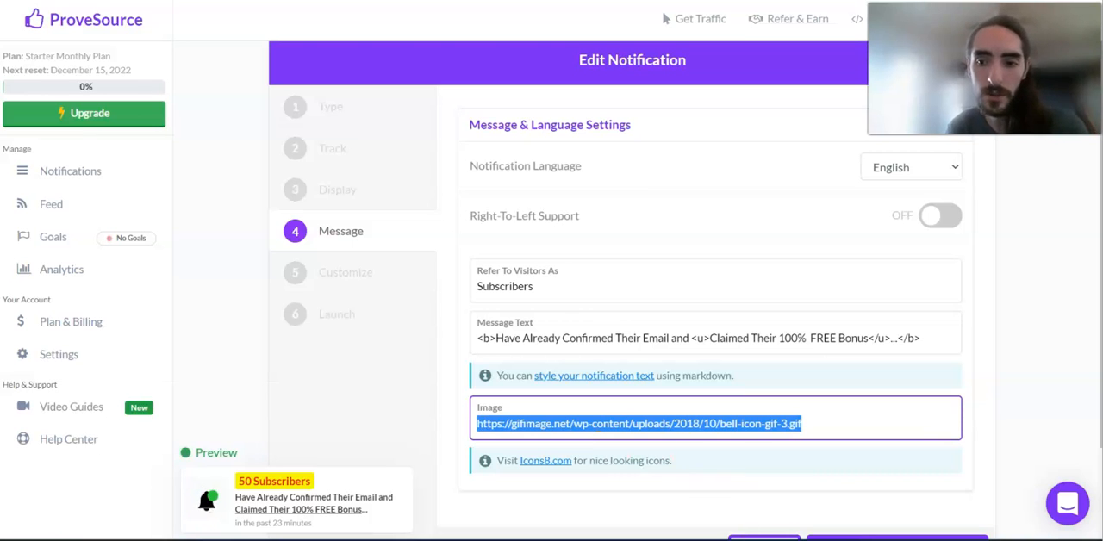
pyautogui.click(1000, 422)
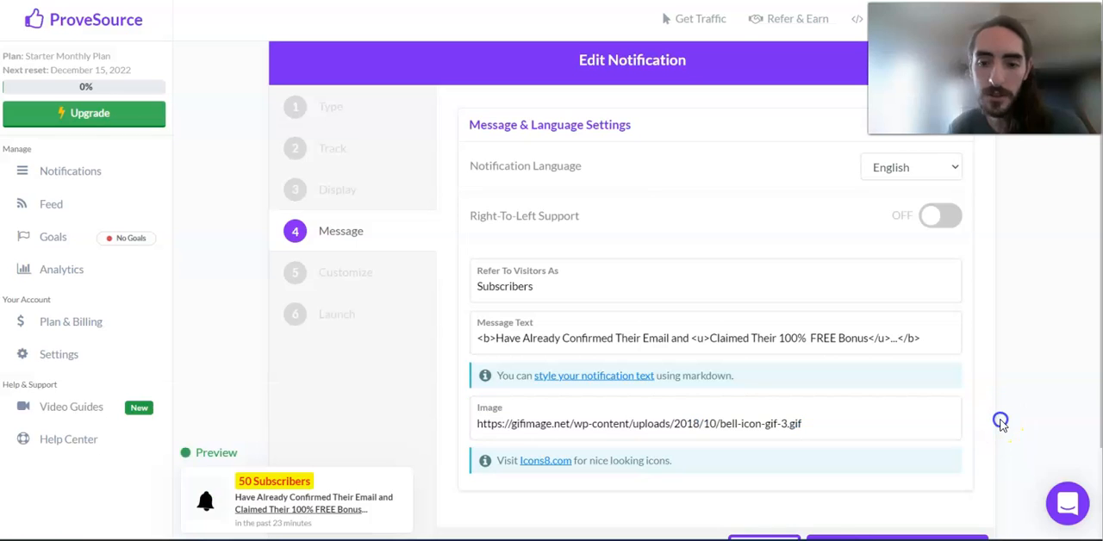
# Step: Review the notification's Customize settings, including its design and display rules, and return to the notifications list
pyautogui.click(375, 282)
pyautogui.scroll(-6, 653, 296)
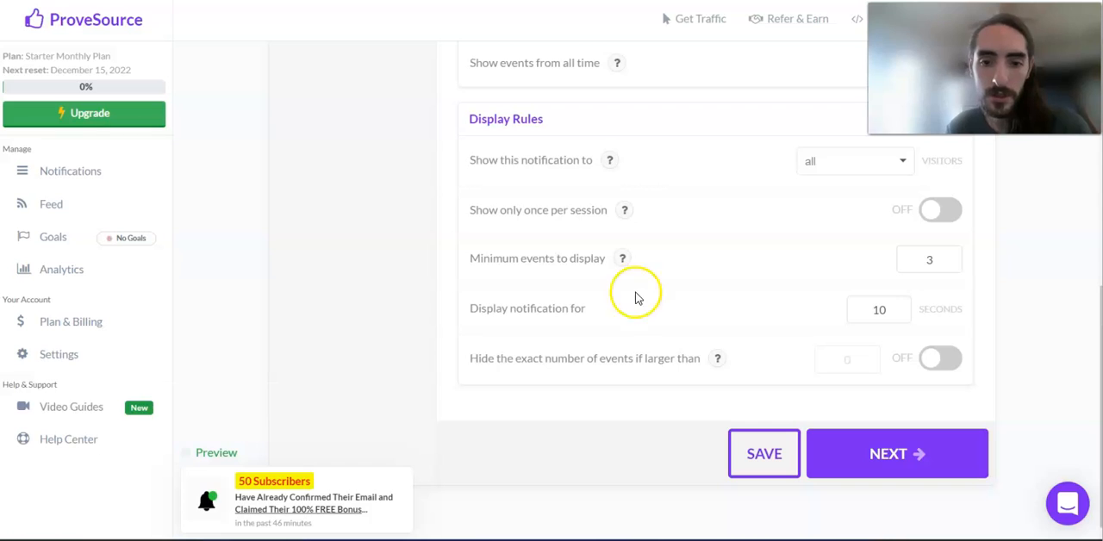
pyautogui.scroll(6, 352, 284)
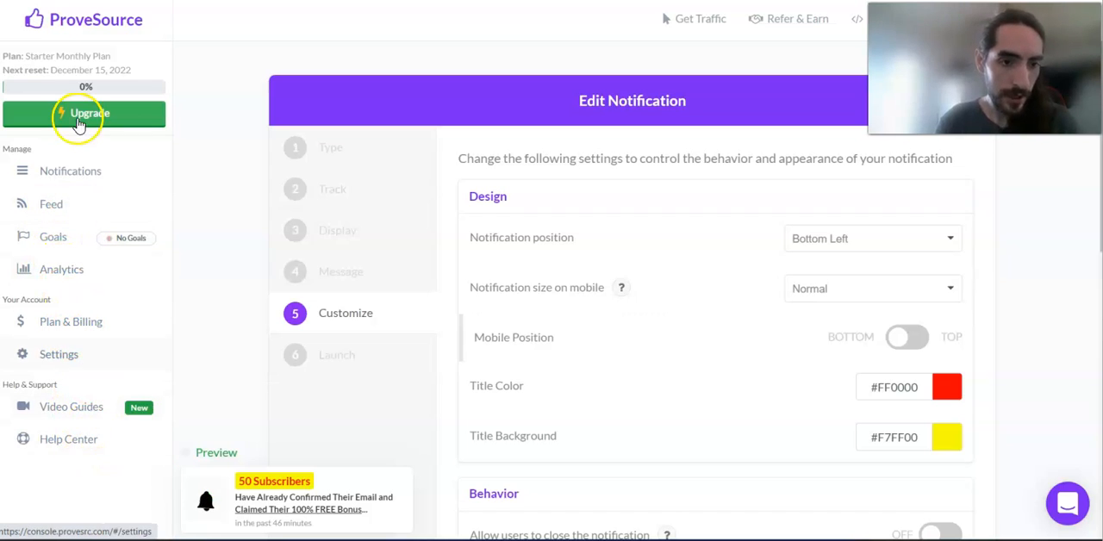
pyautogui.click(71, 170)
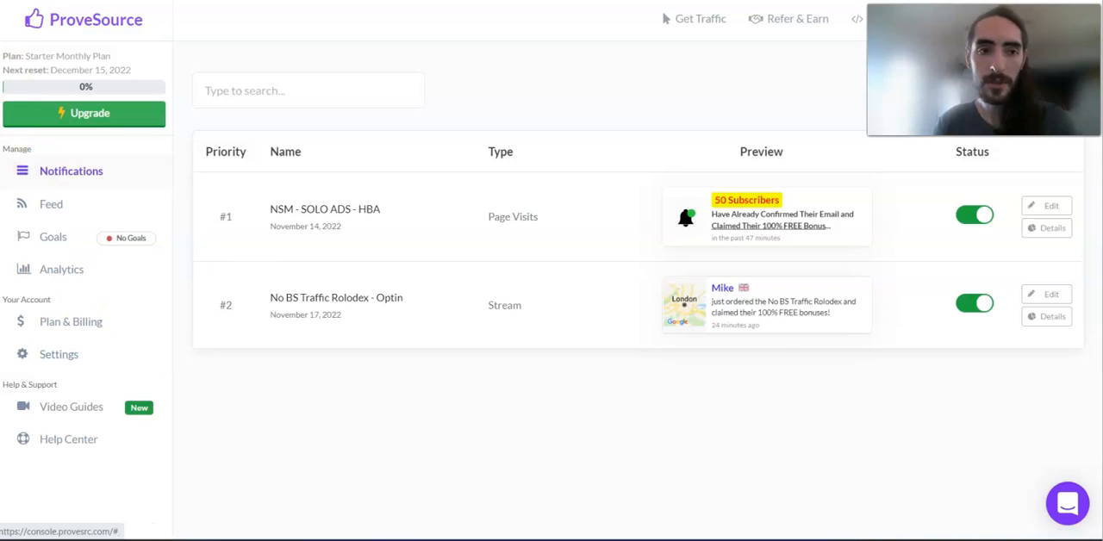
# Step: Open the account's Branding settings and preview the custom "Powered By" branding options by enabling and disabling them
pyautogui.click(92, 363)
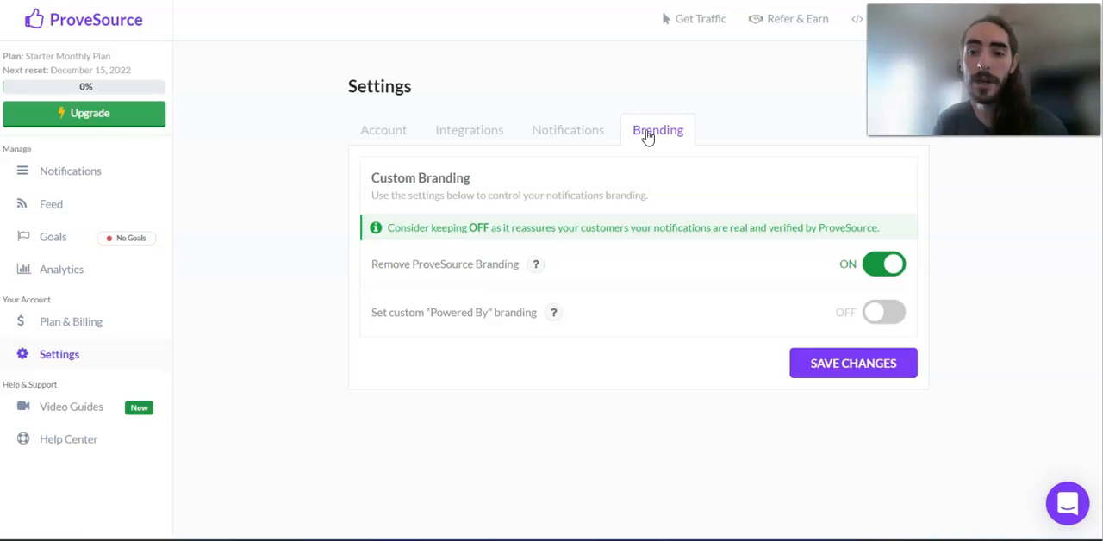
pyautogui.click(868, 314)
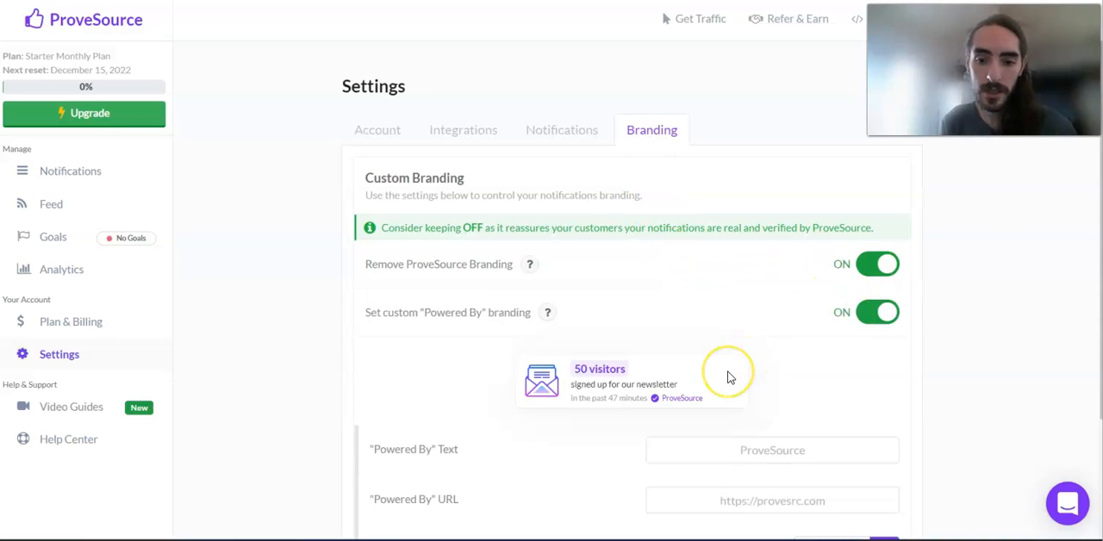
pyautogui.scroll(-2, 728, 377)
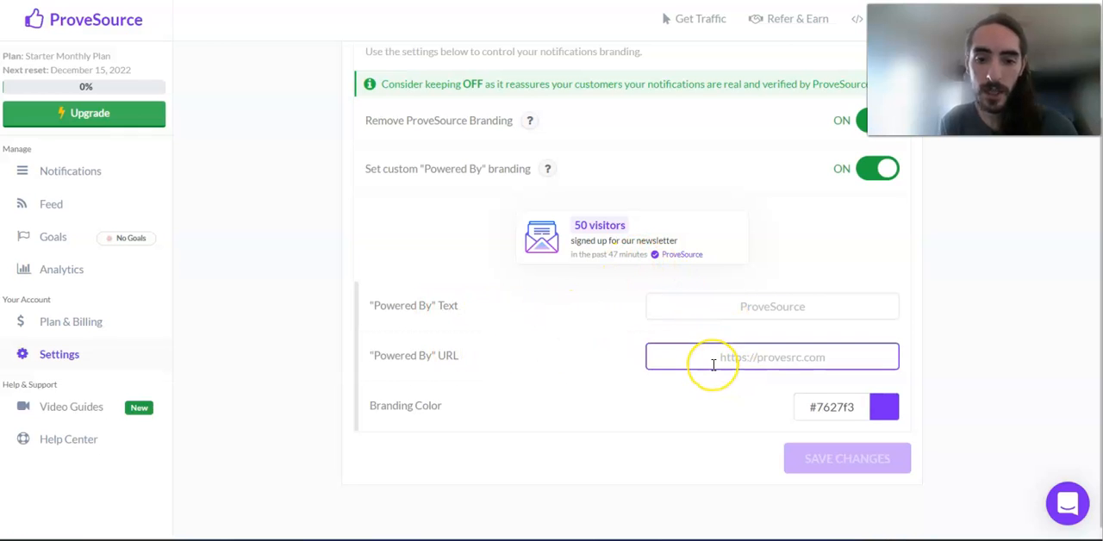
pyautogui.scroll(2, 714, 365)
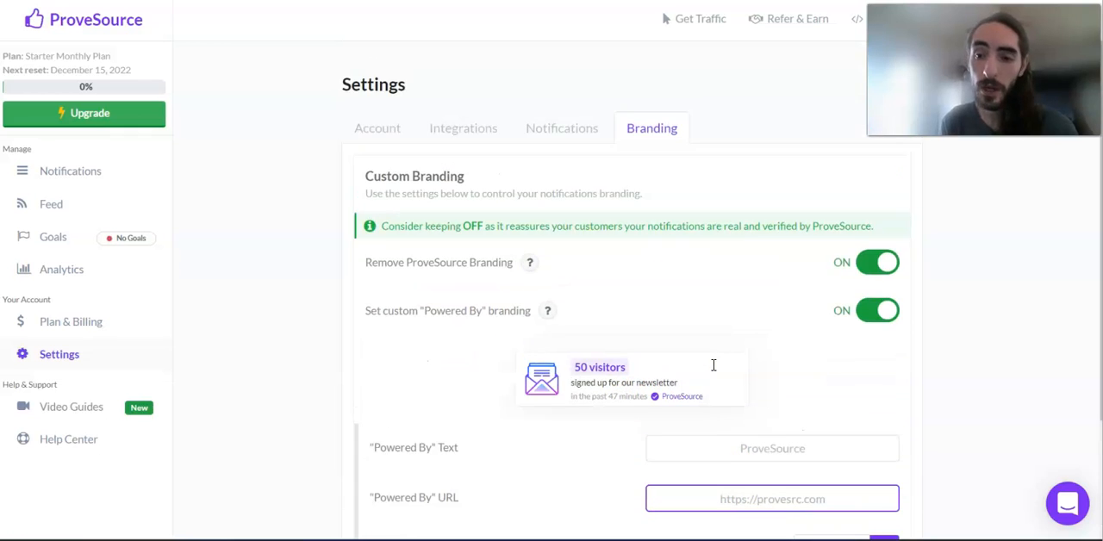
pyautogui.click(884, 324)
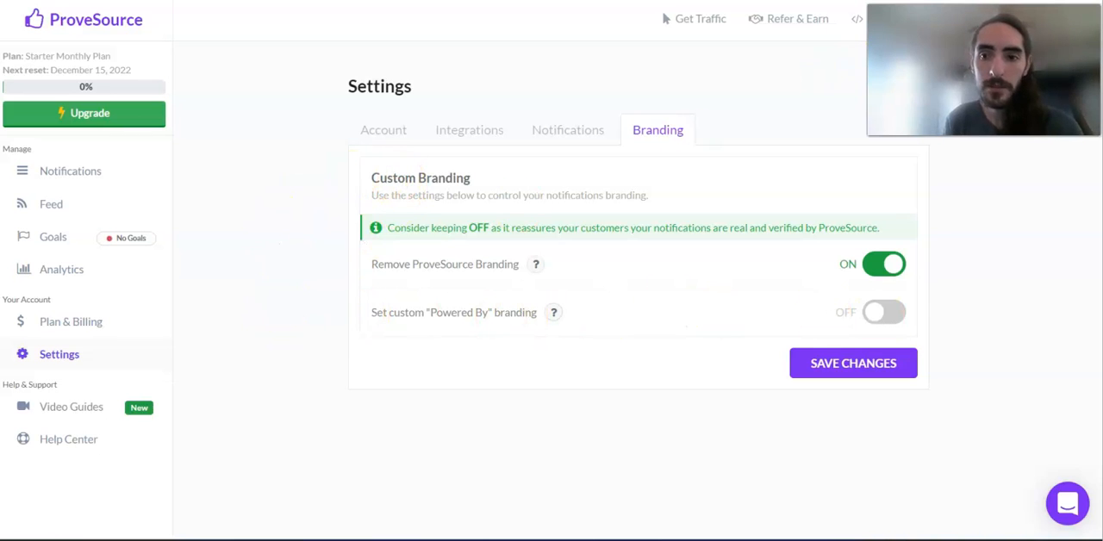
# Step: Open the Affiliates Program page and review its program details, performance and payment request sections
pyautogui.click(800, 21)
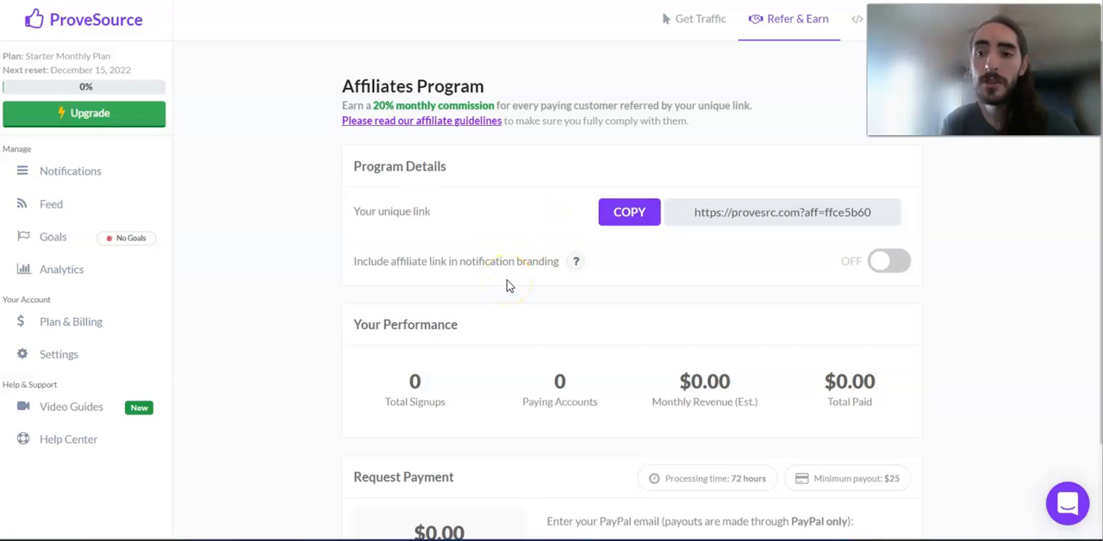
pyautogui.scroll(-1, 298, 345)
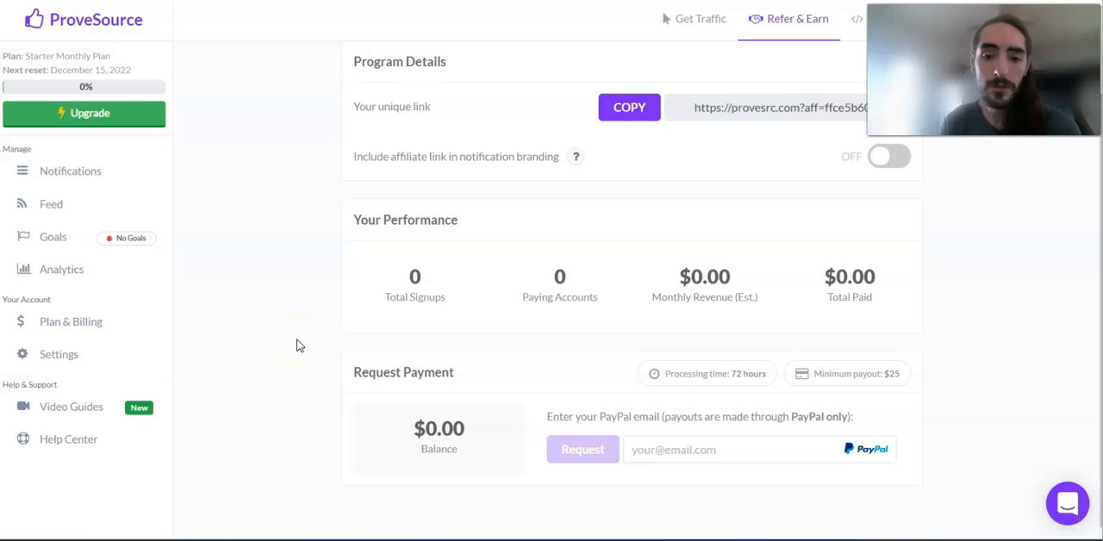
pyautogui.scroll(1, 298, 345)
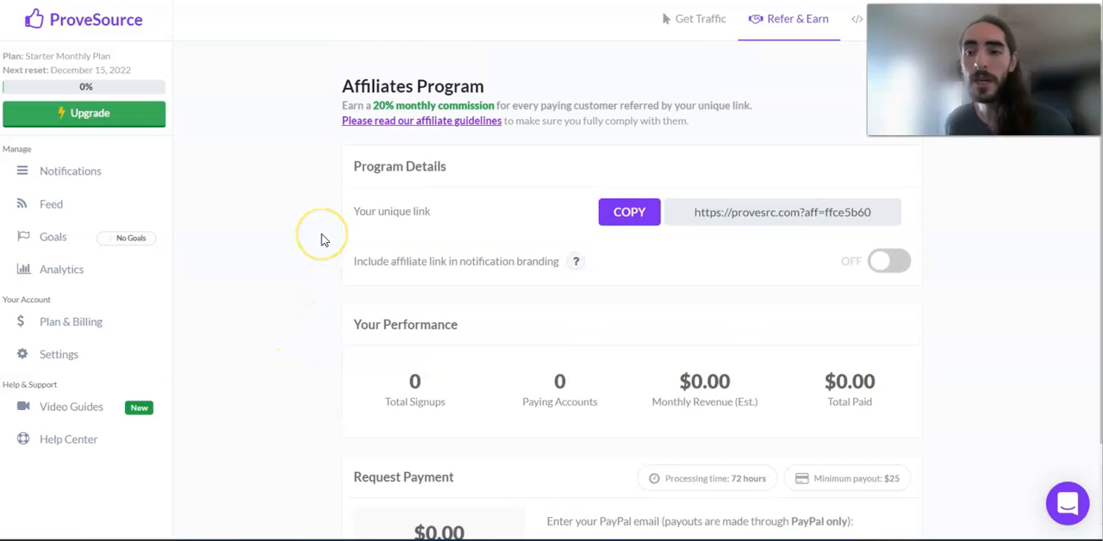